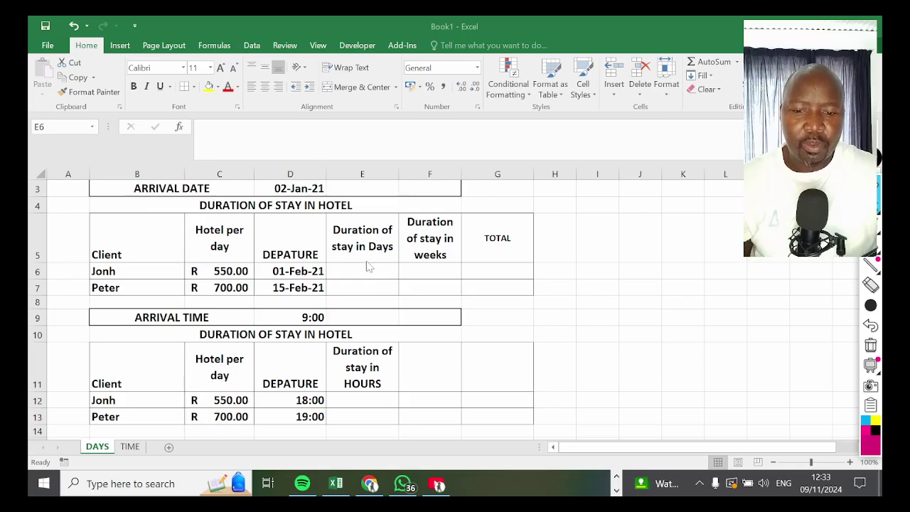
Apply the General number format to the empty days and weeks cells E6:F7
left_click_drag(368, 269, 509, 291)
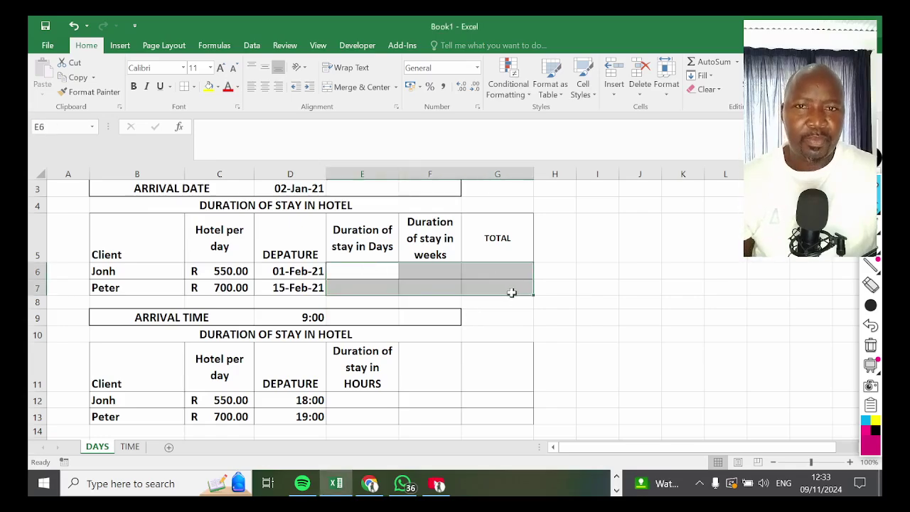
left_click(745, 299)
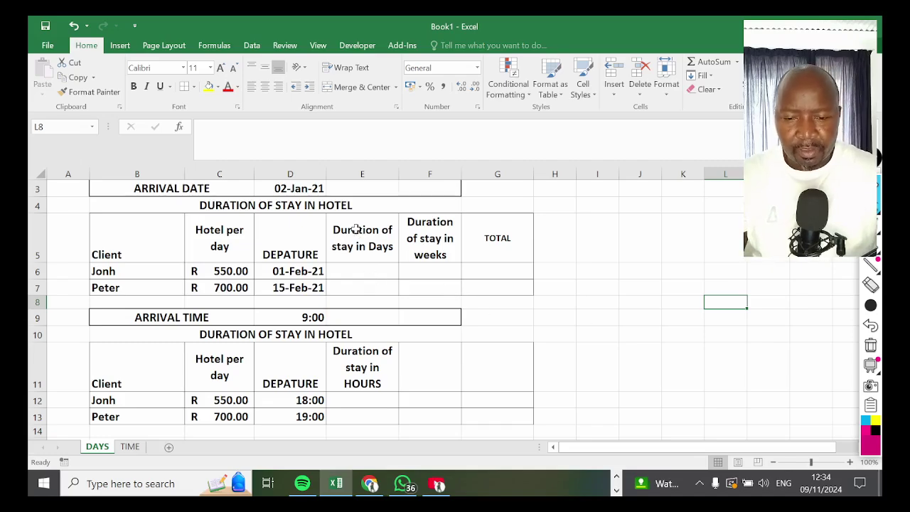
left_click_drag(359, 227, 363, 287)
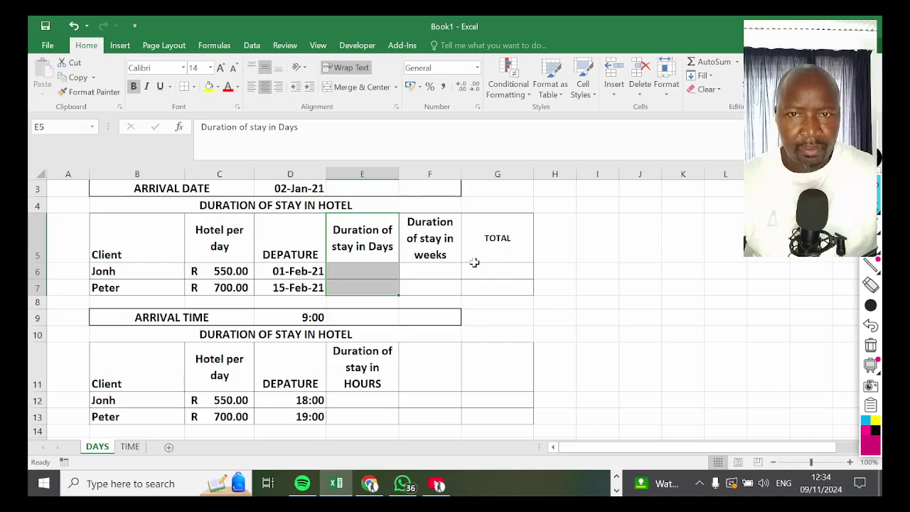
left_click(622, 275)
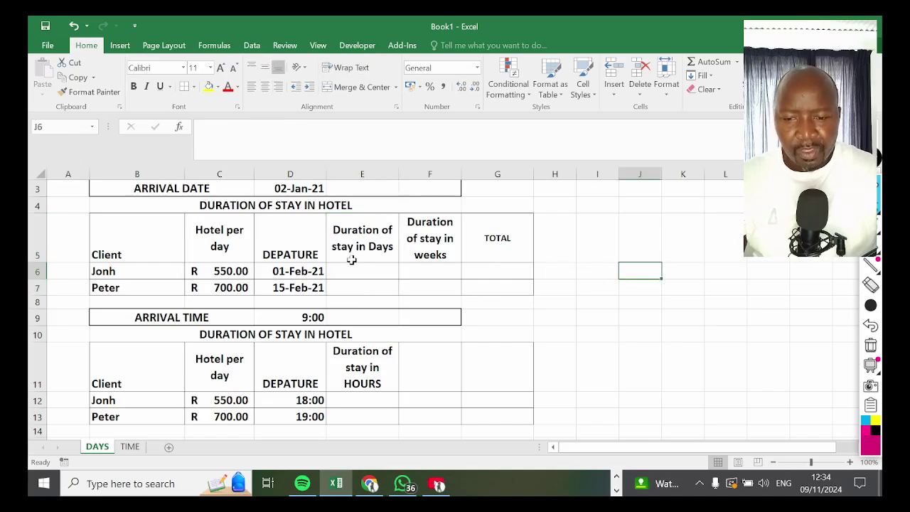
left_click_drag(363, 232, 363, 286)
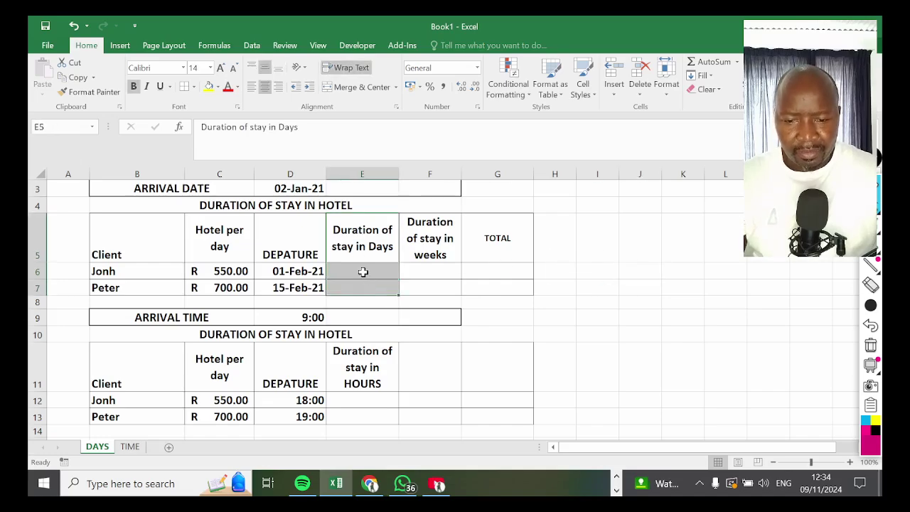
left_click(364, 271)
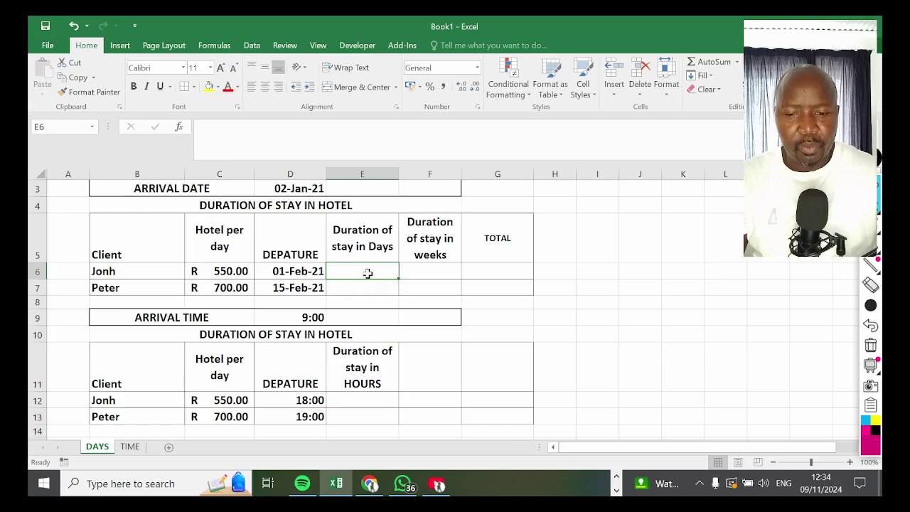
left_click_drag(368, 272, 370, 288)
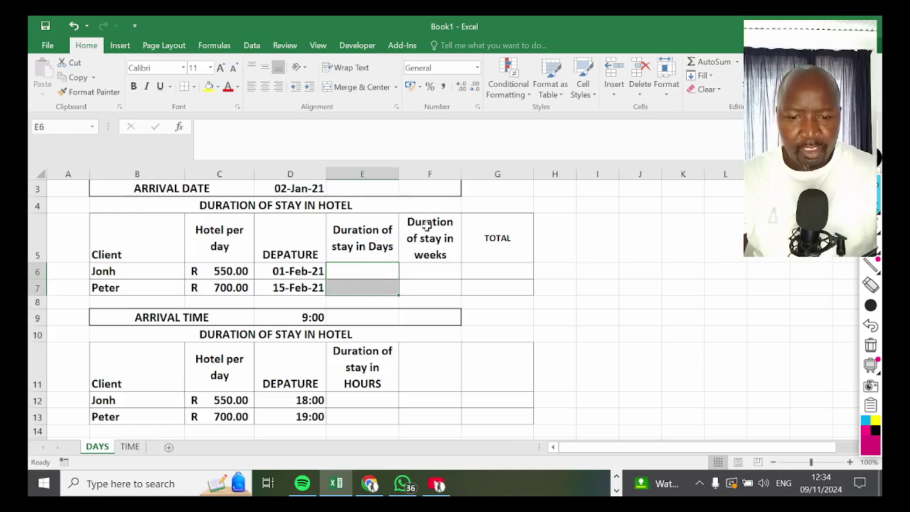
left_click_drag(433, 269, 434, 287)
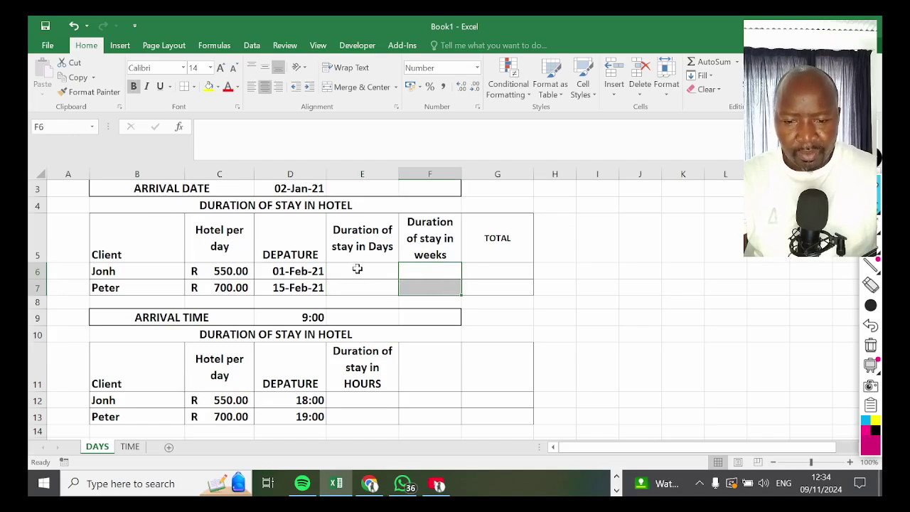
left_click_drag(358, 269, 414, 285)
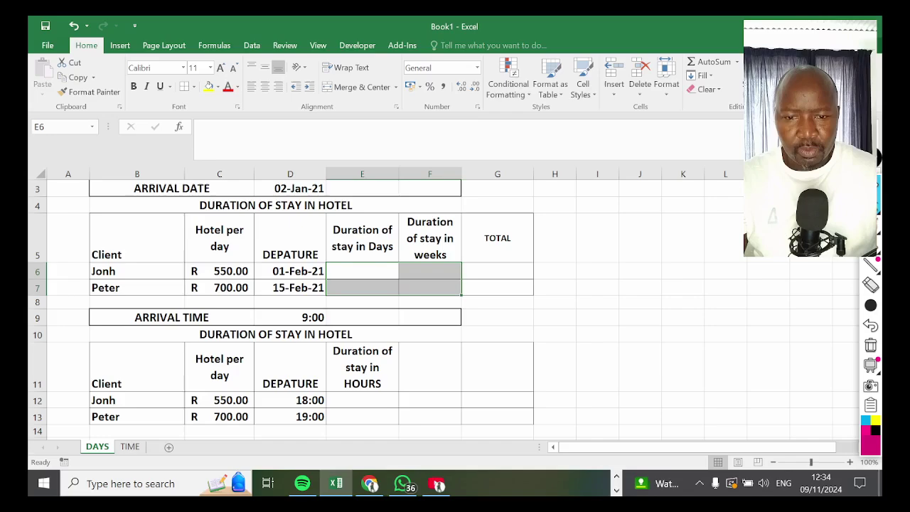
left_click(478, 67)
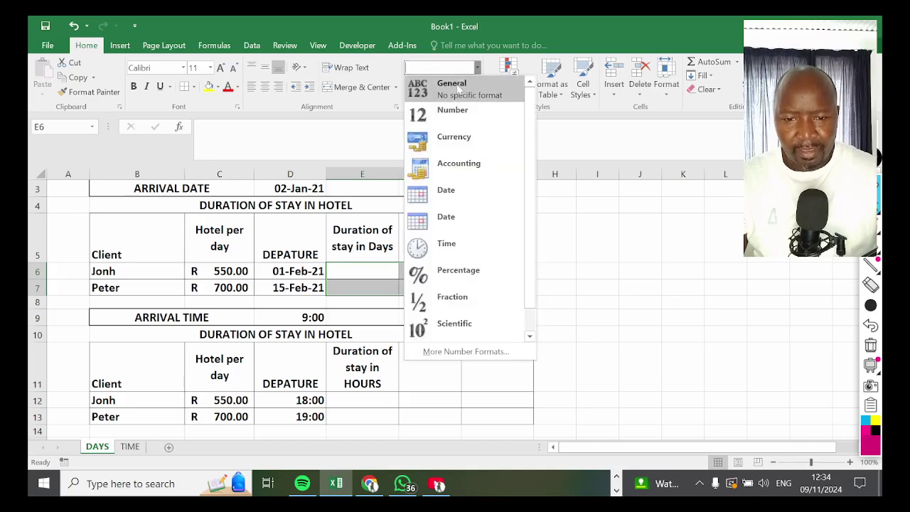
left_click(452, 91)
Enter =D6-D3 in E6 for the first client's days and copy it down to E7
left_click(368, 271)
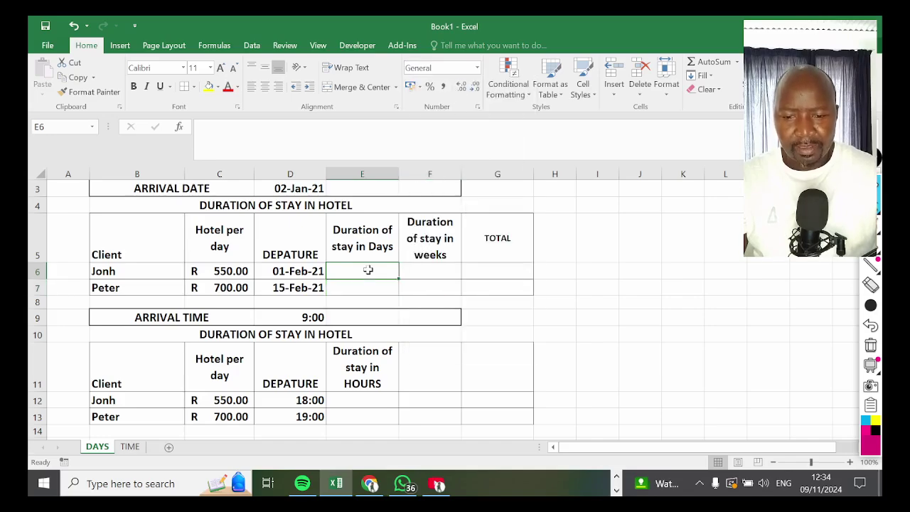
type("=")
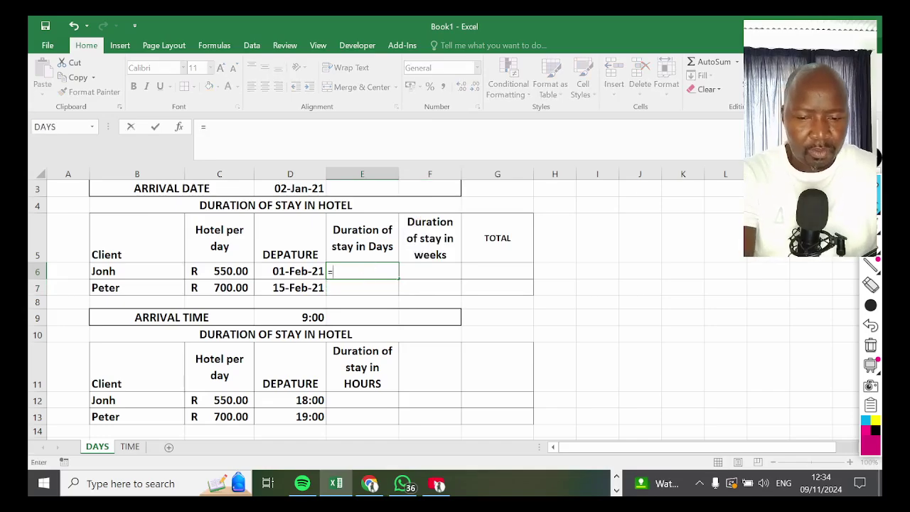
left_click(305, 271)
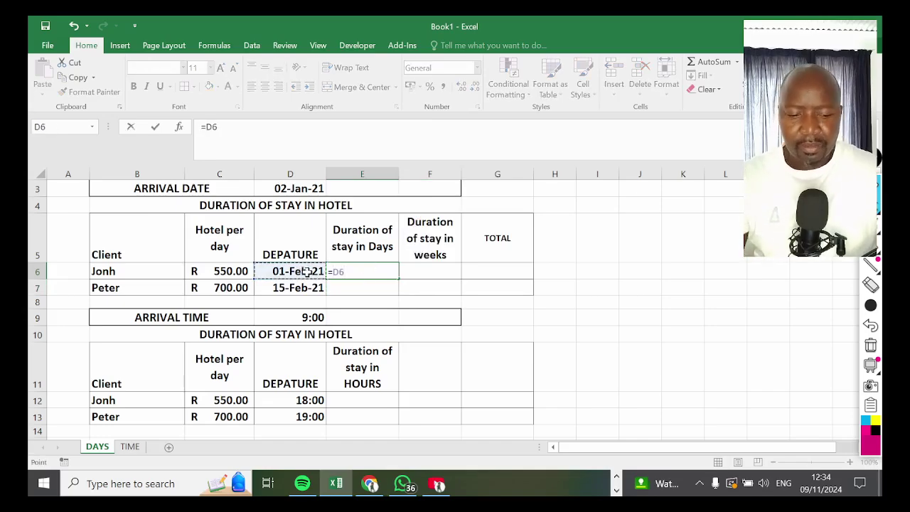
type("-")
left_click(299, 189)
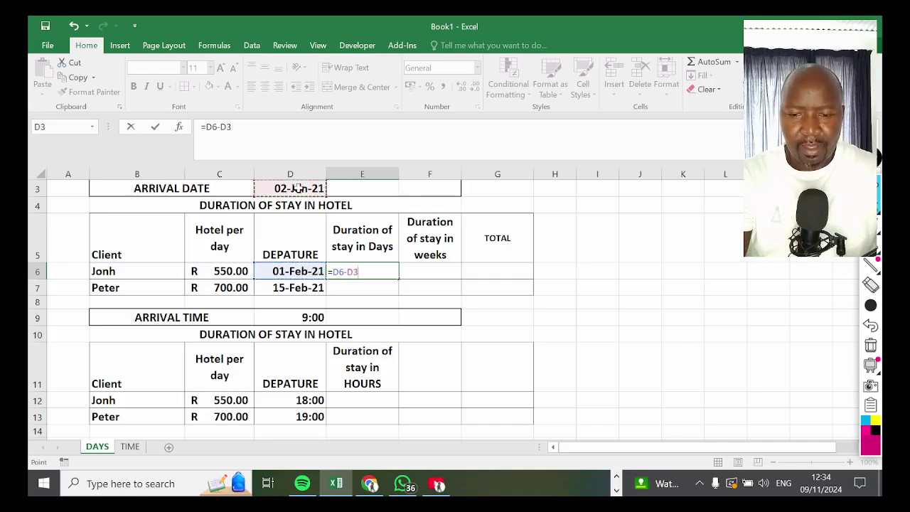
key("Return")
left_click(362, 269)
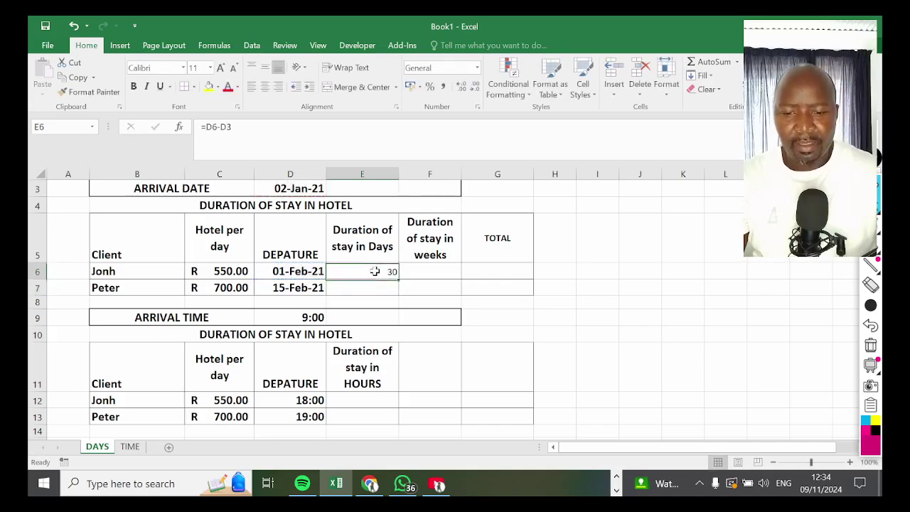
left_click_drag(399, 281, 399, 292)
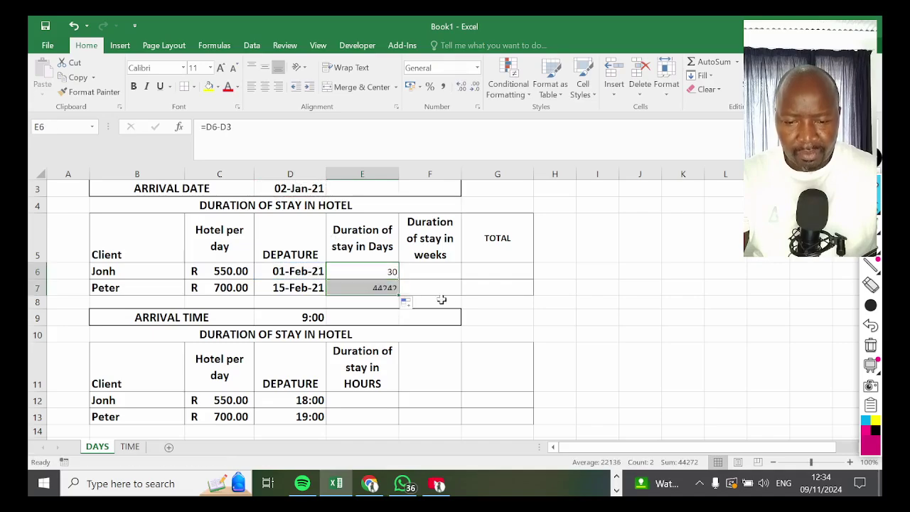
left_click(384, 290)
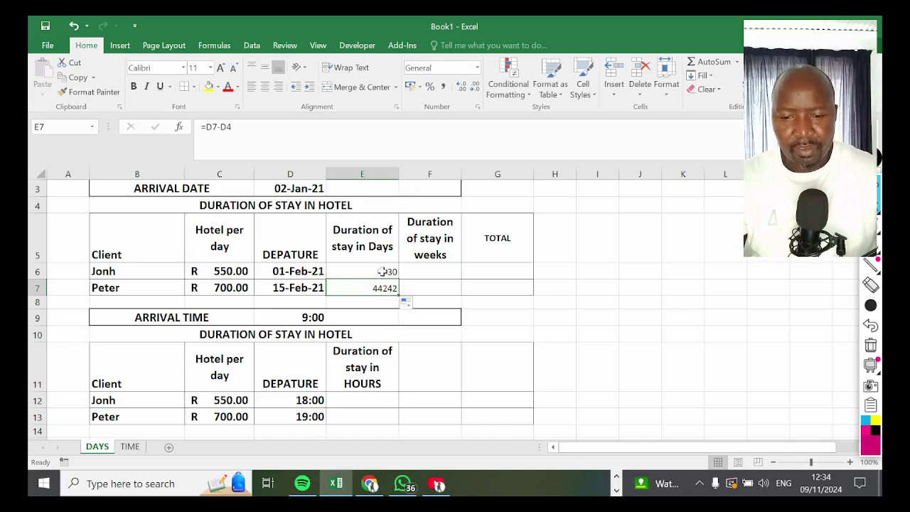
Make the arrival date reference absolute ($D$3) and refill E7, giving 30 and 44 days
left_click(382, 272)
double_click(382, 272)
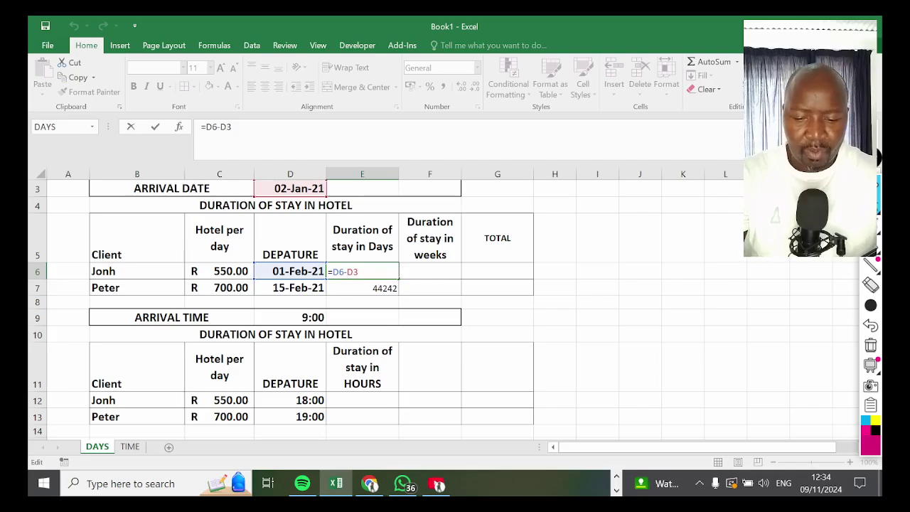
key("Left")
key("Left")
type("$")
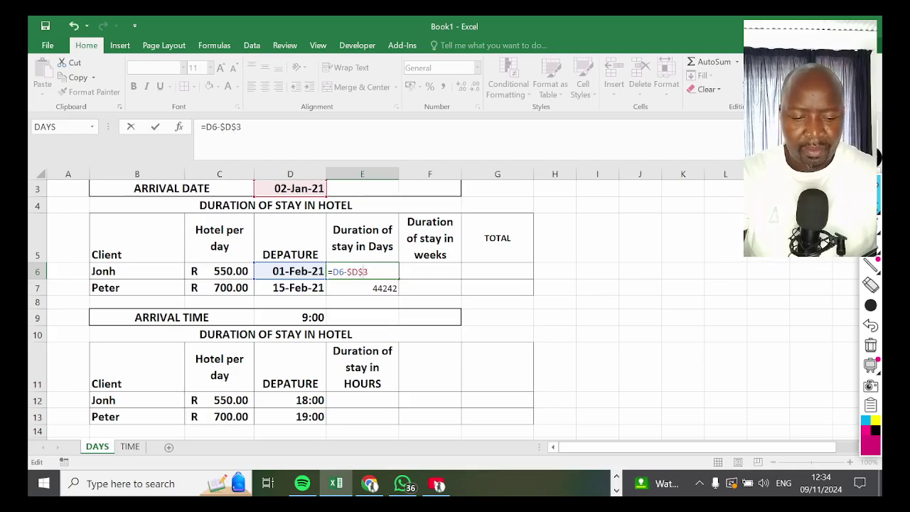
key("Return")
left_click(384, 271)
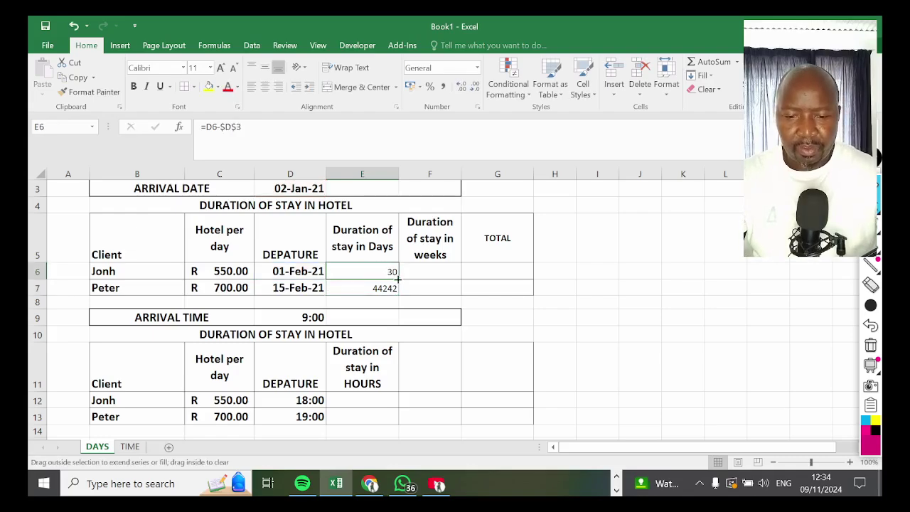
left_click_drag(398, 279, 402, 295)
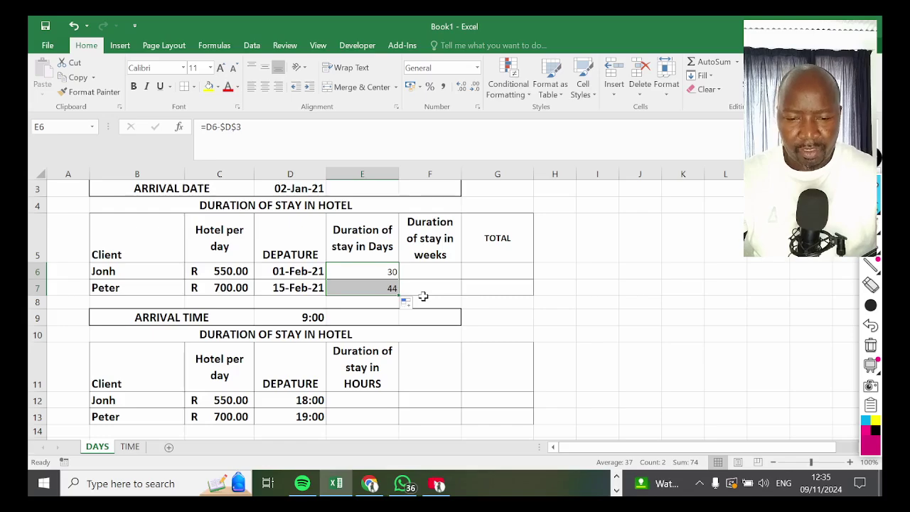
left_click(431, 265)
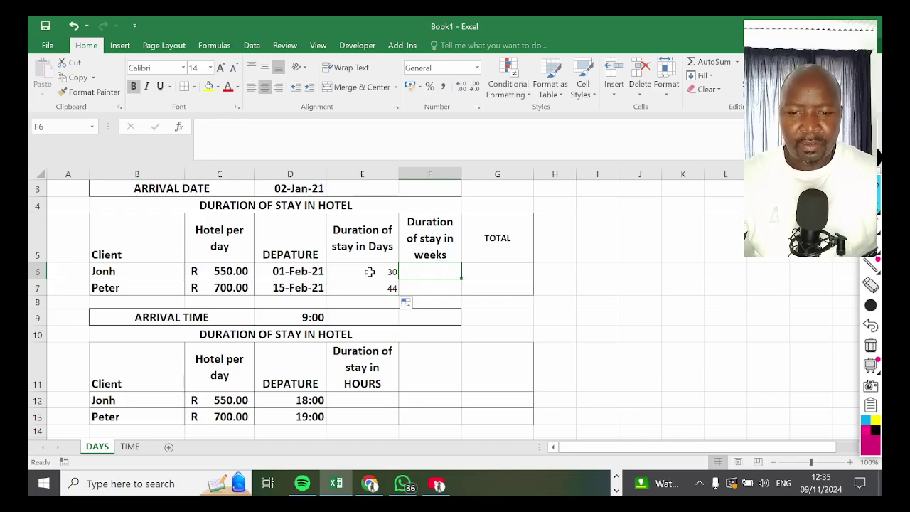
Enter =E6/7 in F6 to convert the first client's days to weeks
left_click(372, 271)
left_click(428, 270)
type("=")
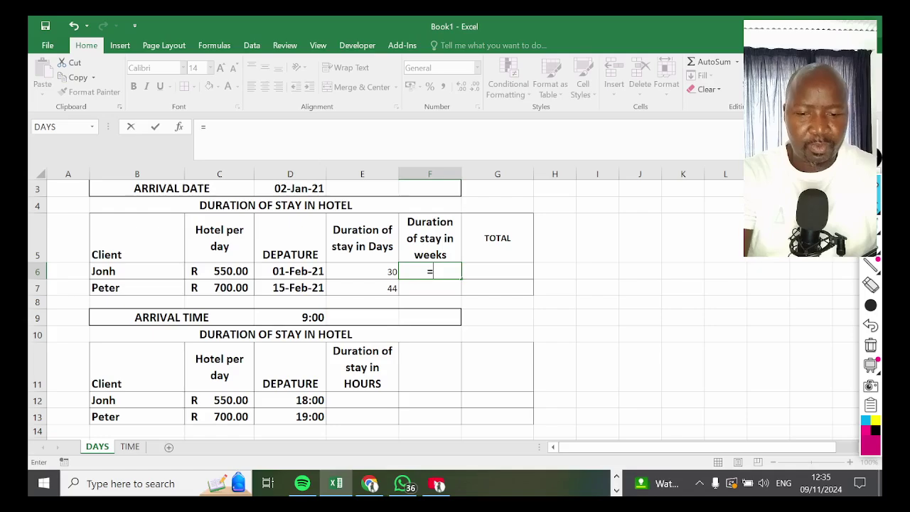
left_click(390, 272)
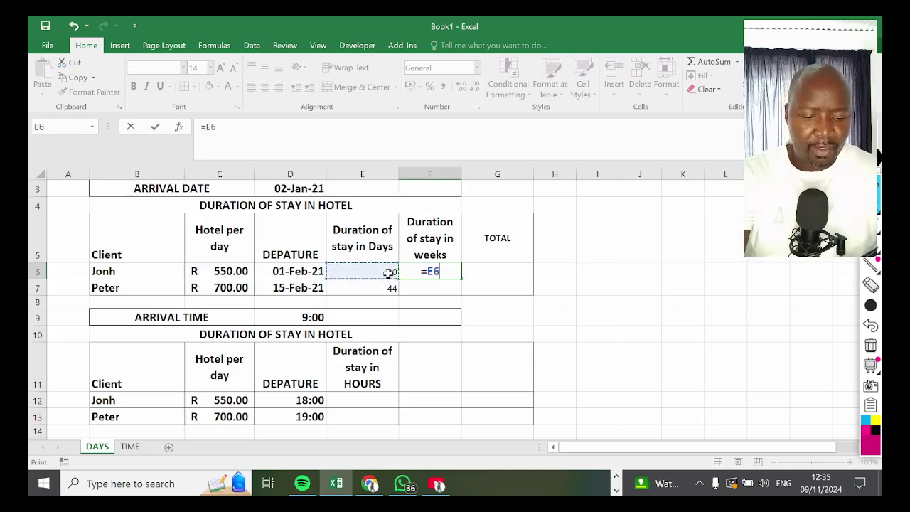
type("/7")
key("Return")
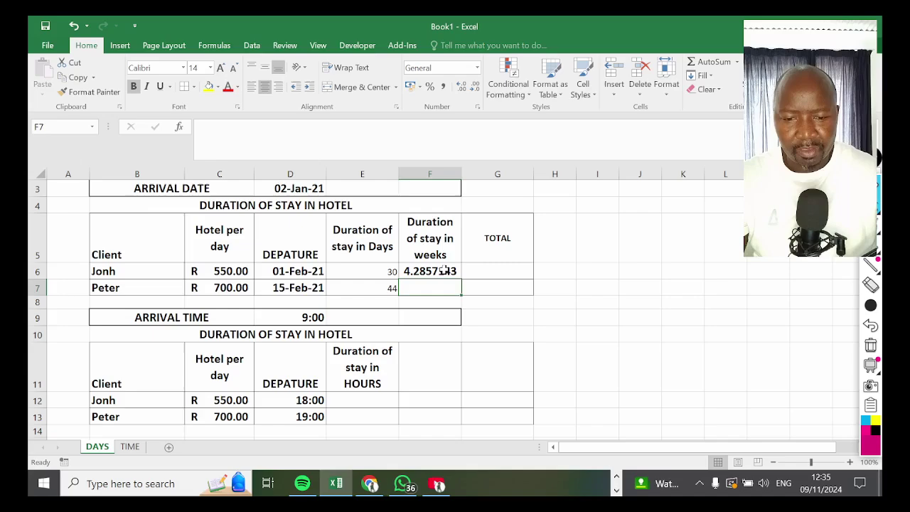
Round the weeks to whole numbers and copy the formula to F7, showing 4 and 6
left_click_drag(444, 271, 443, 287)
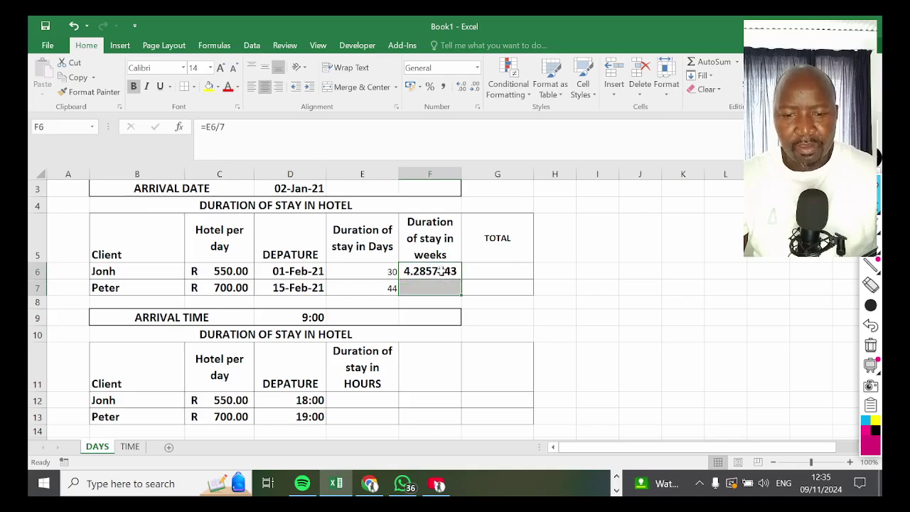
left_click(474, 87)
left_click(475, 87)
left_click(475, 86)
left_click(475, 87)
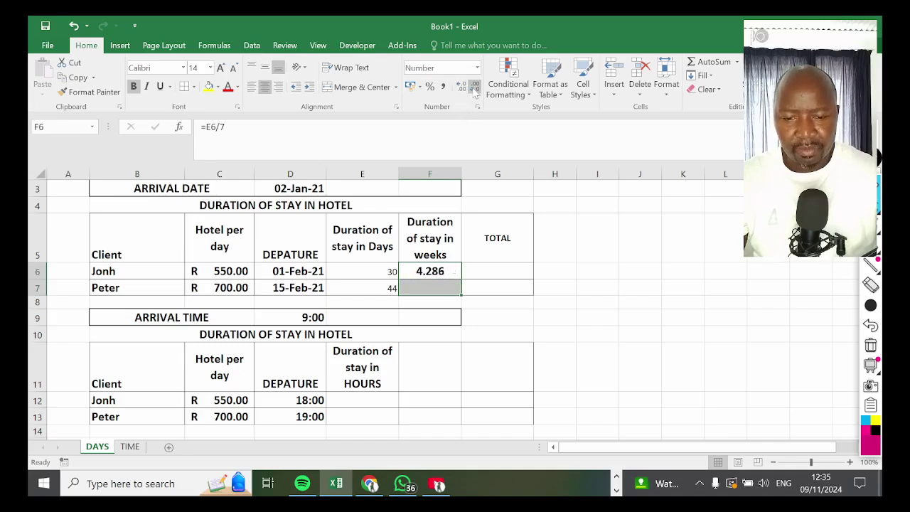
left_click(474, 86)
left_click(475, 86)
left_click(475, 87)
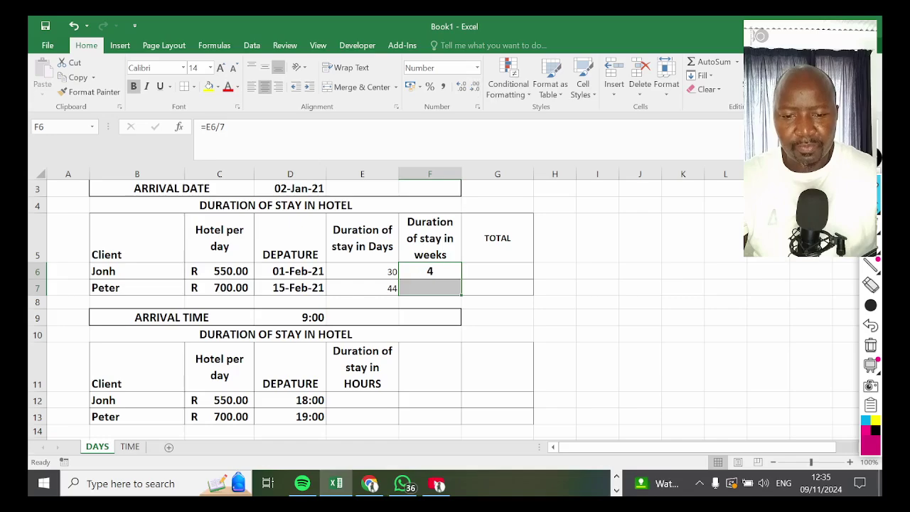
left_click(447, 274)
left_click_drag(462, 279, 462, 293)
Format the total cells G6:G7 as South African rand accounting
left_click(502, 271)
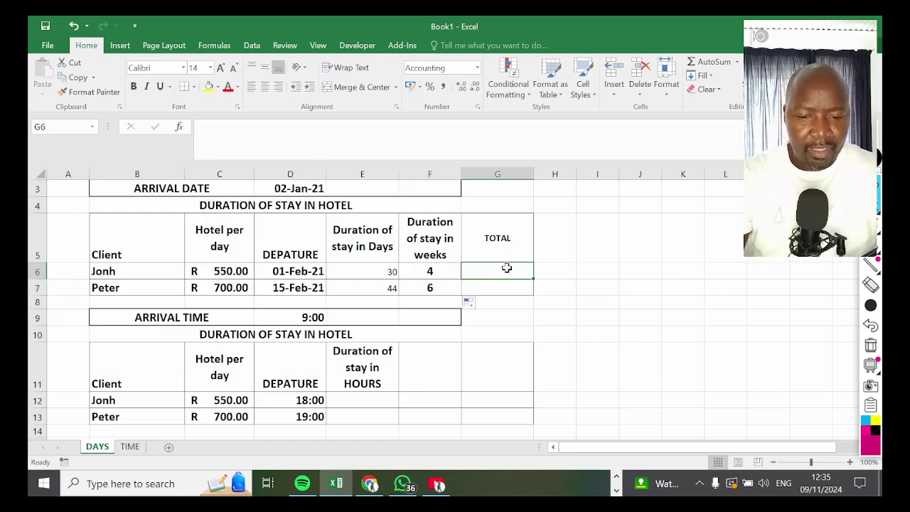
left_click_drag(504, 270, 510, 288)
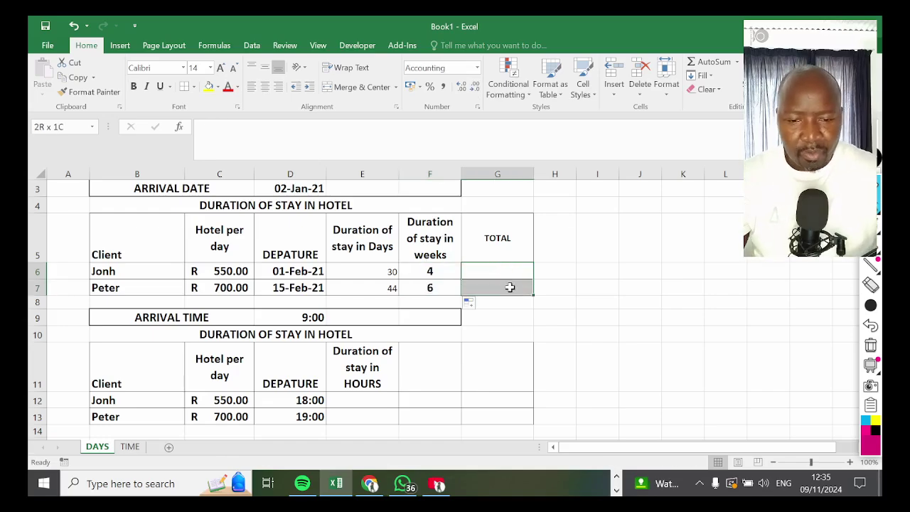
left_click(421, 86)
left_click(459, 118)
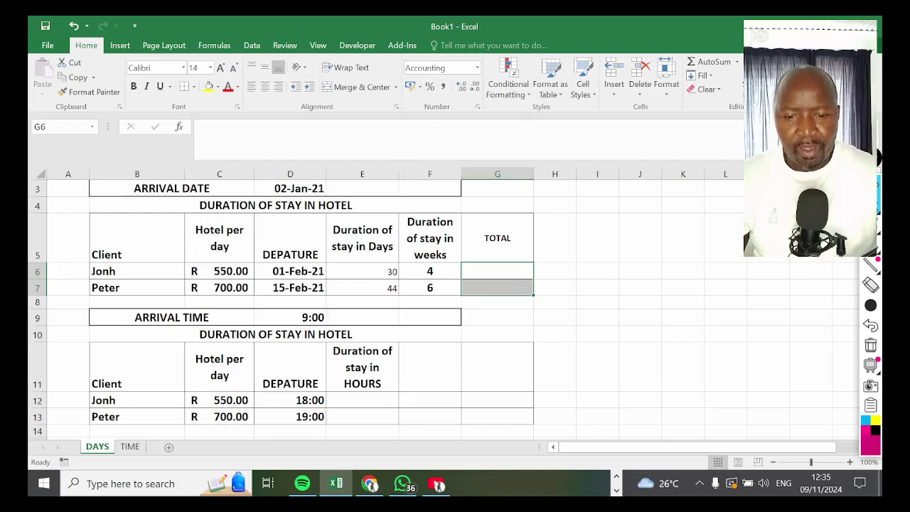
Calculate G6 as daily rate times days (=C6*E6), showing R 16,500.00 in rand format
left_click(505, 276)
type("=")
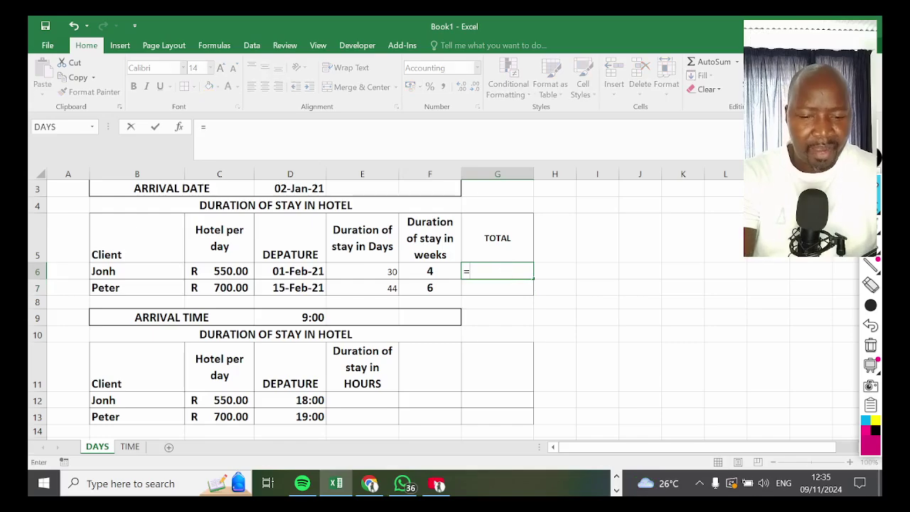
left_click(225, 271)
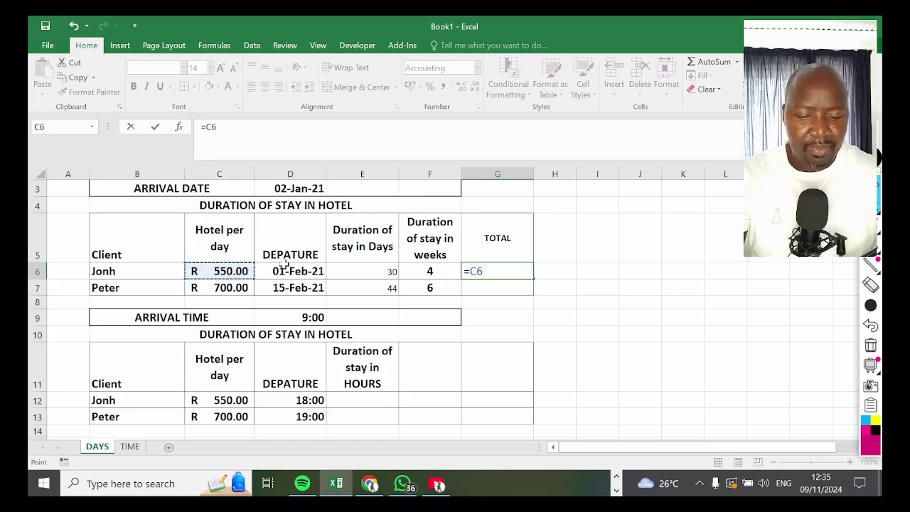
type("*")
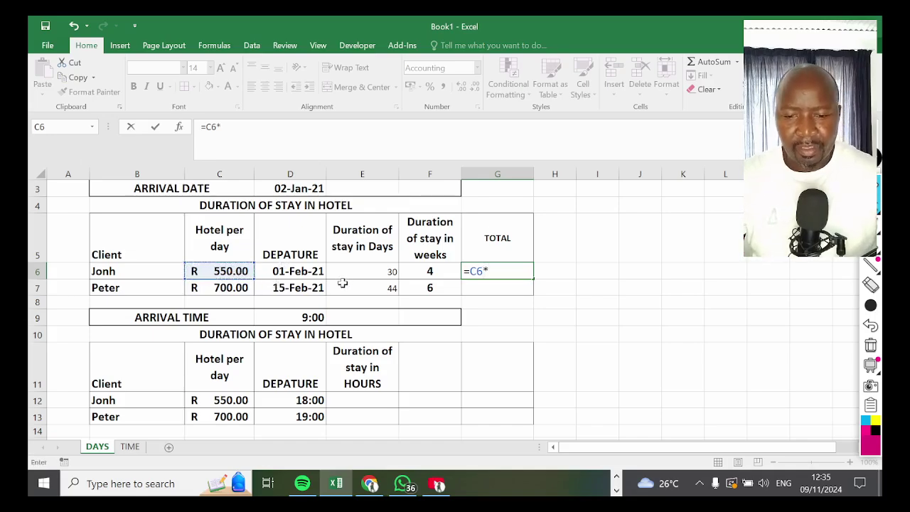
left_click(349, 271)
key("Return")
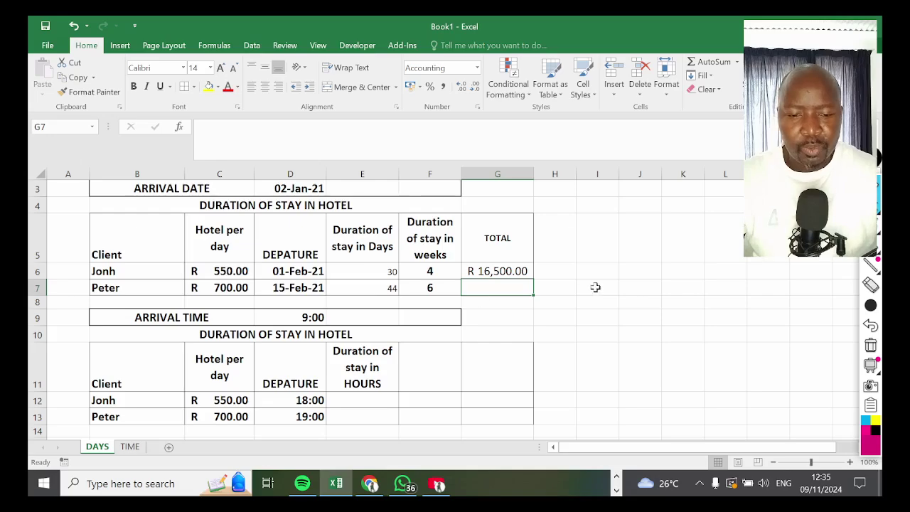
left_click_drag(489, 272, 492, 287)
left_click(420, 87)
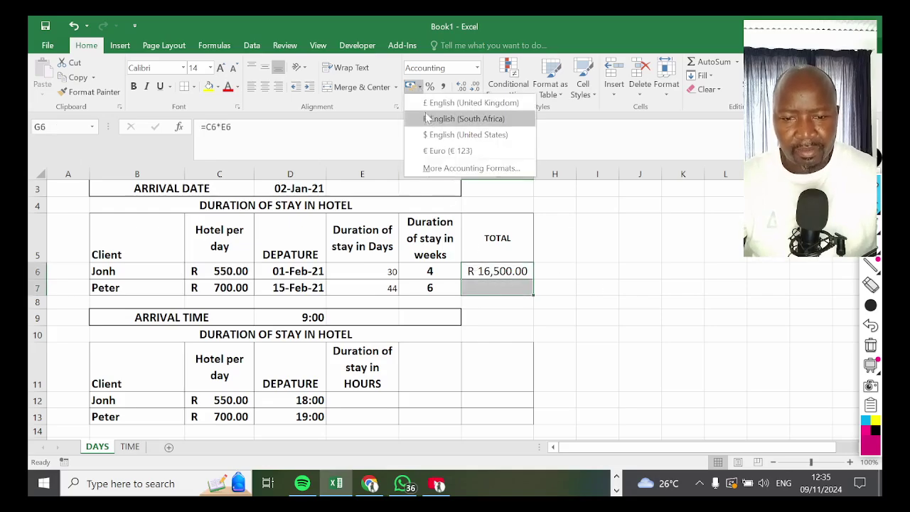
left_click(432, 121)
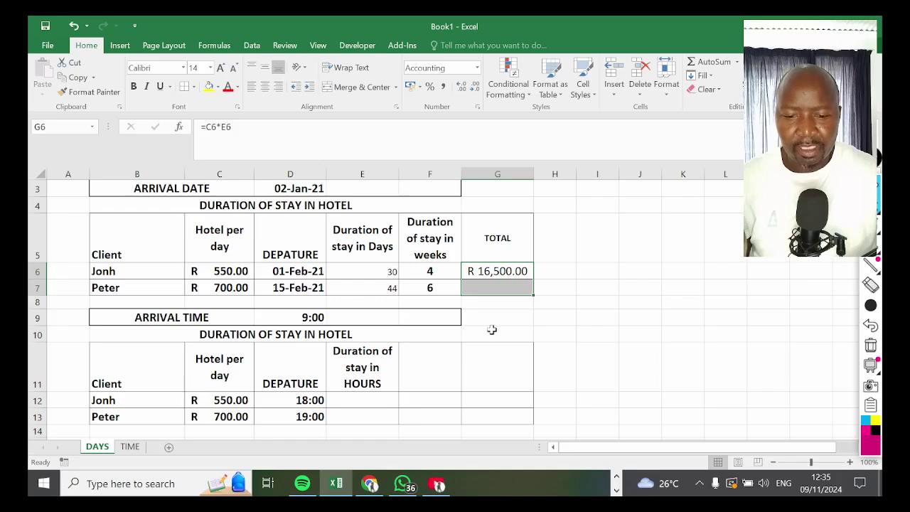
left_click(601, 318)
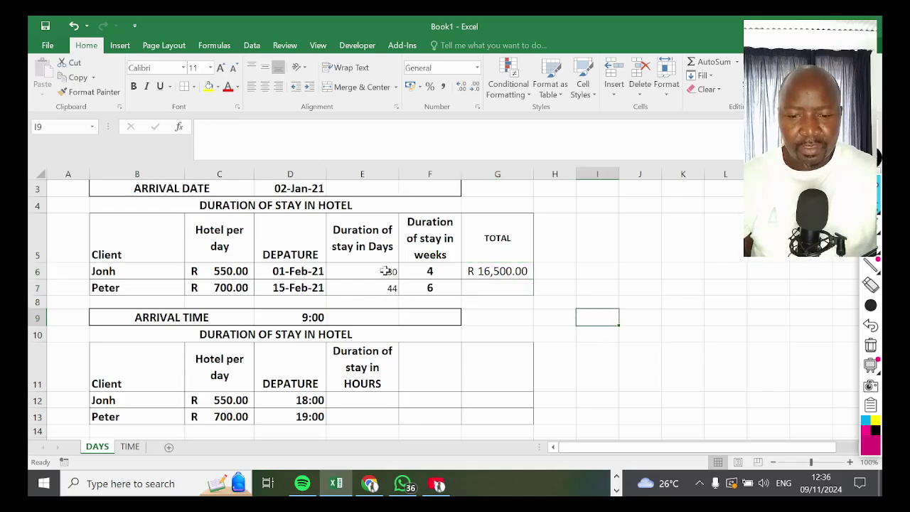
Copy the total formula down to G7, giving R 30,800.00 for the second client
left_click_drag(500, 264, 535, 291)
left_click(513, 277)
left_click(584, 291)
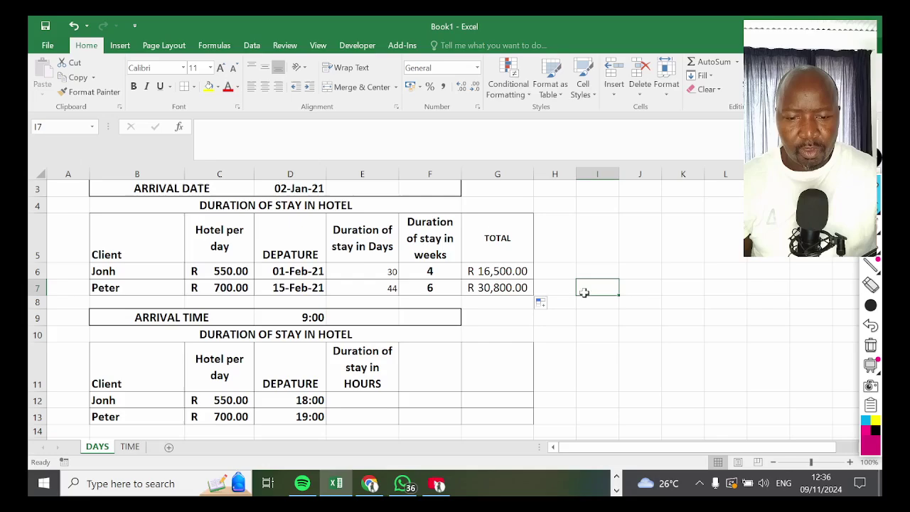
scroll(644, 299, "down", 1)
scroll(636, 321, "up", 1)
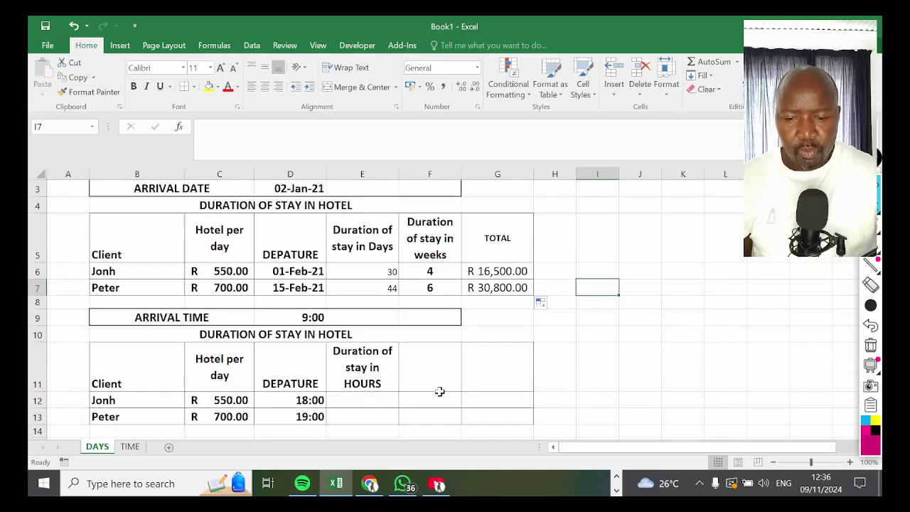
Select the departure times D12:D13 and bring up their context menu
left_click(362, 401)
left_click(318, 317)
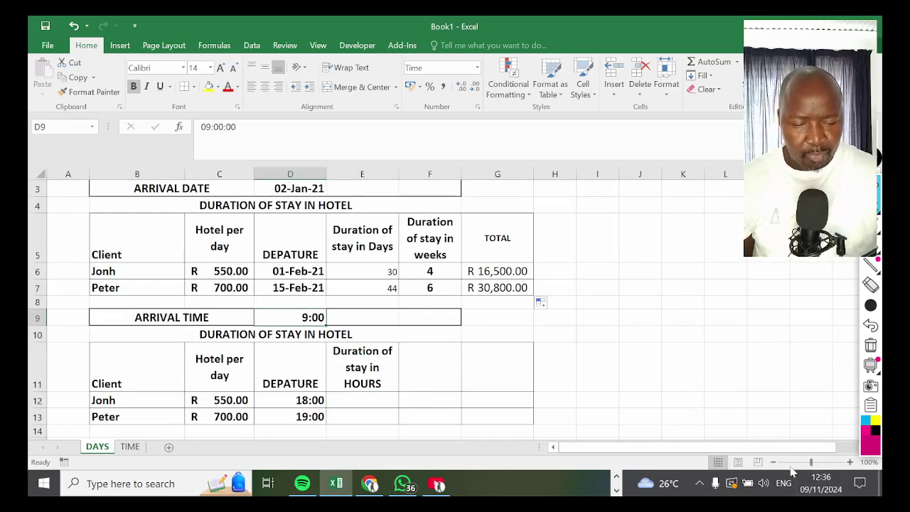
left_click(871, 264)
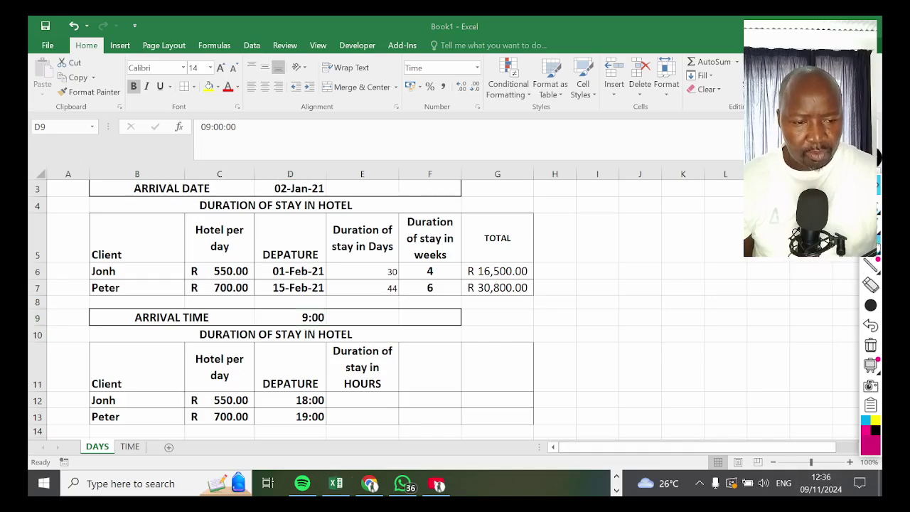
mouse_move(823, 455)
left_mouse_down()
mouse_move(798, 462)
mouse_move(837, 495)
mouse_move(838, 451)
mouse_move(822, 456)
left_mouse_up()
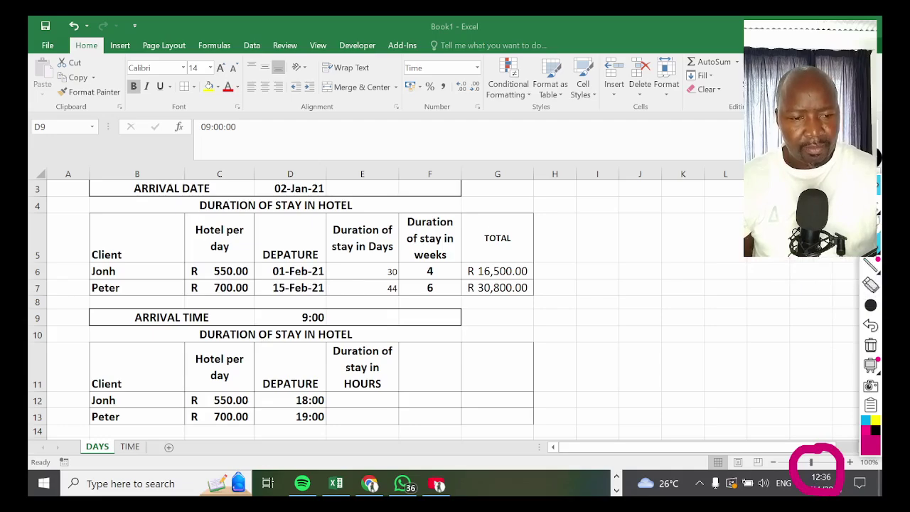
left_click(296, 315)
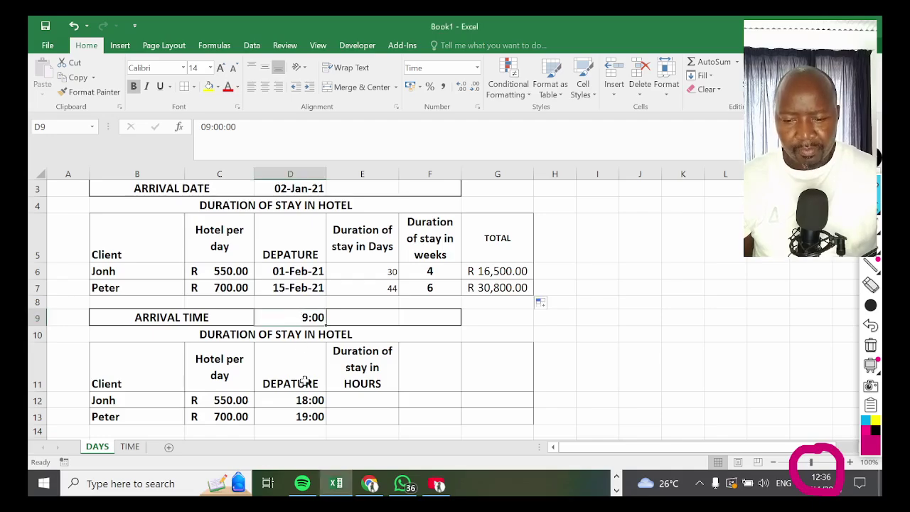
left_click_drag(302, 402, 302, 416)
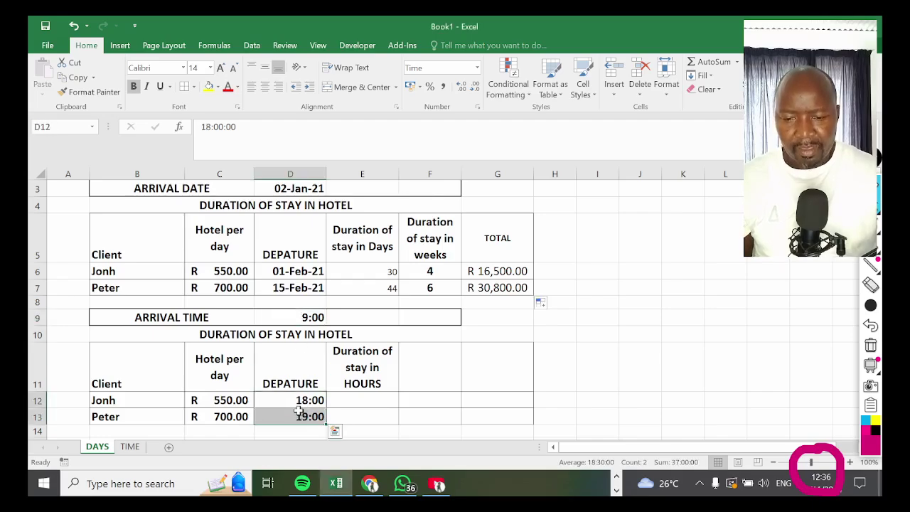
right_click(302, 419)
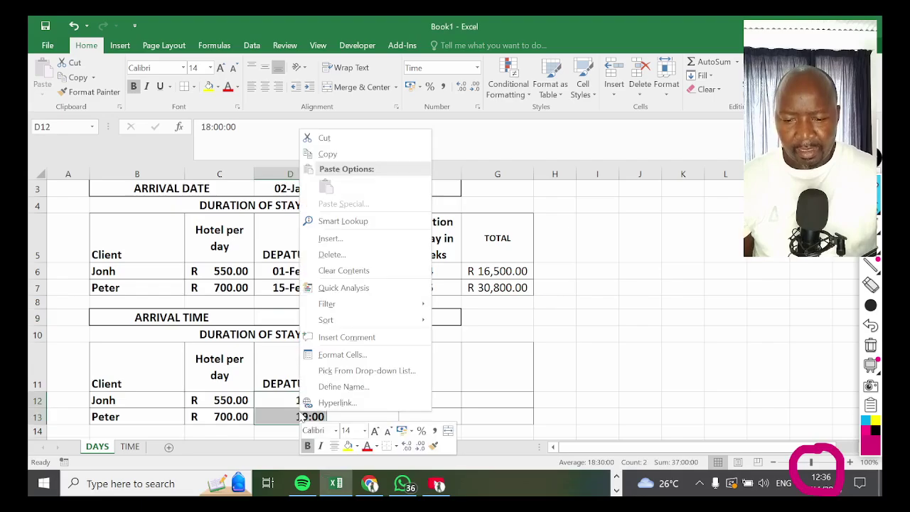
Format the departure times as 13:30 time (English (United States)), showing 18:00 and 19:00
left_click(340, 355)
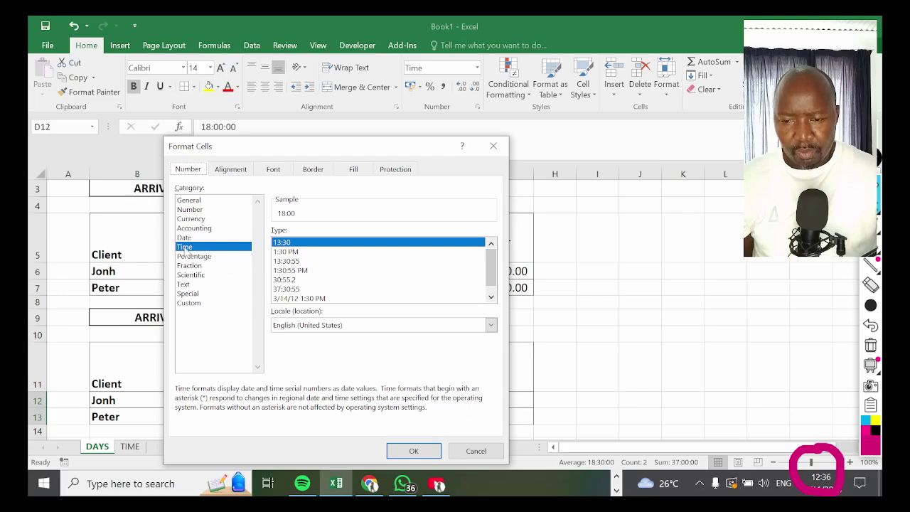
left_click(492, 326)
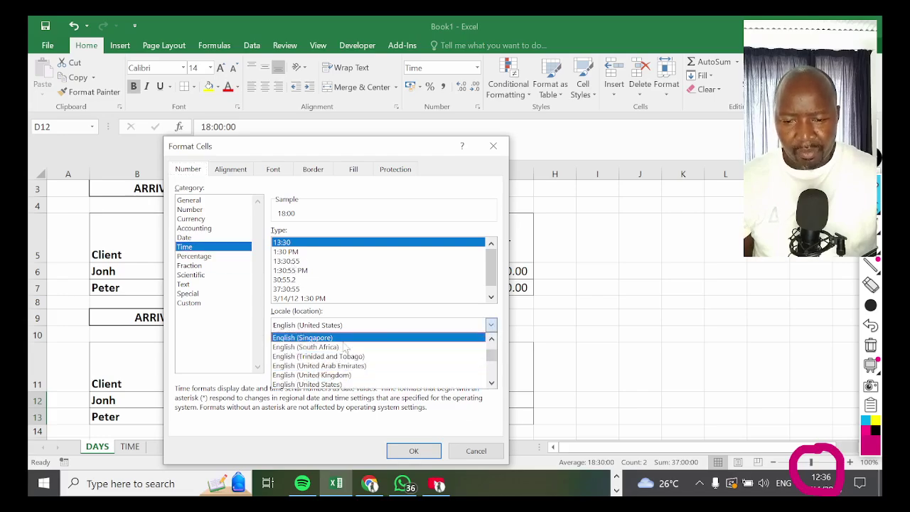
left_click(334, 384)
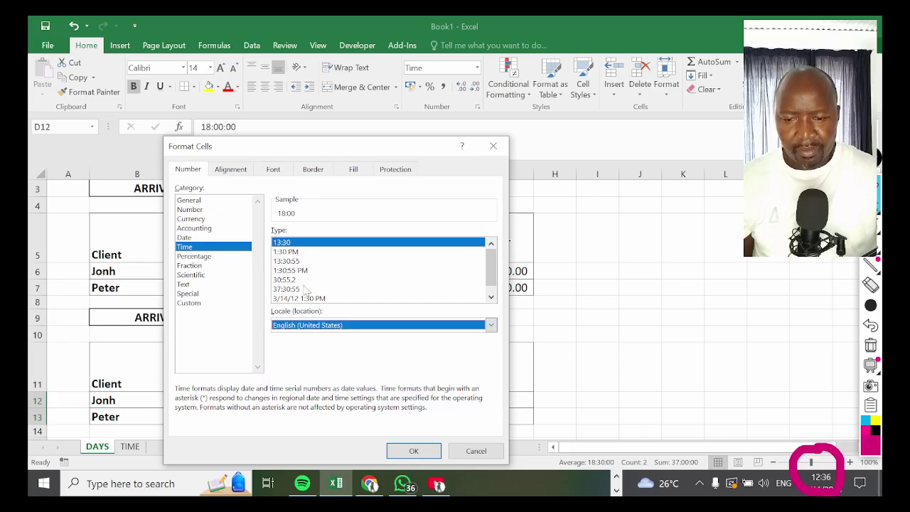
left_click(298, 242)
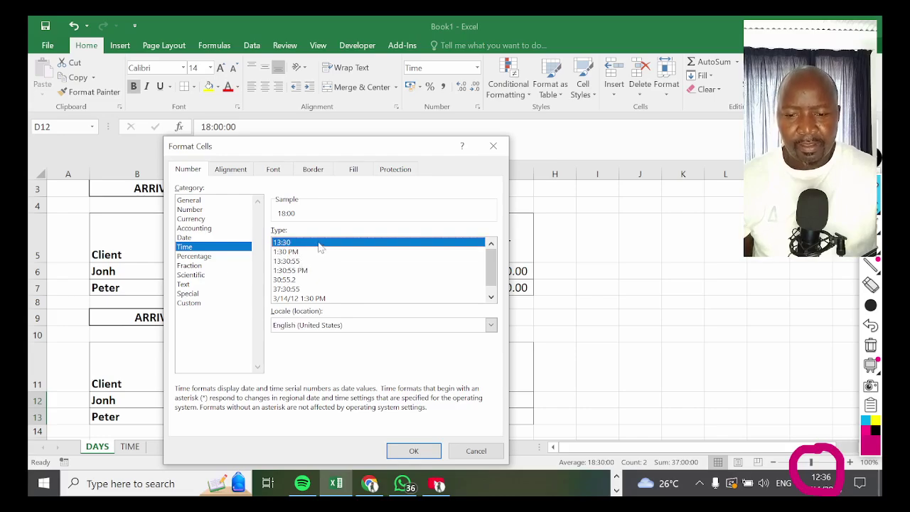
left_click(413, 451)
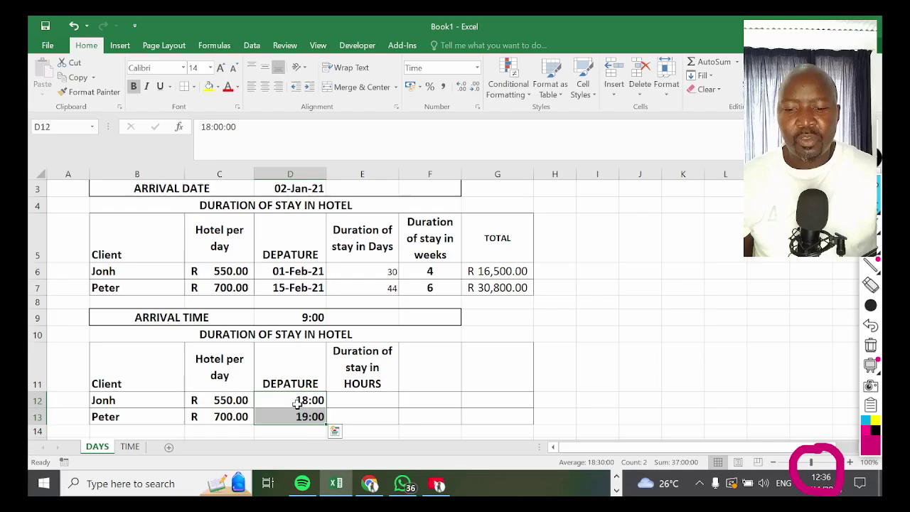
Enter =D12-D9 in E12 for the first client's hours
left_click(313, 317)
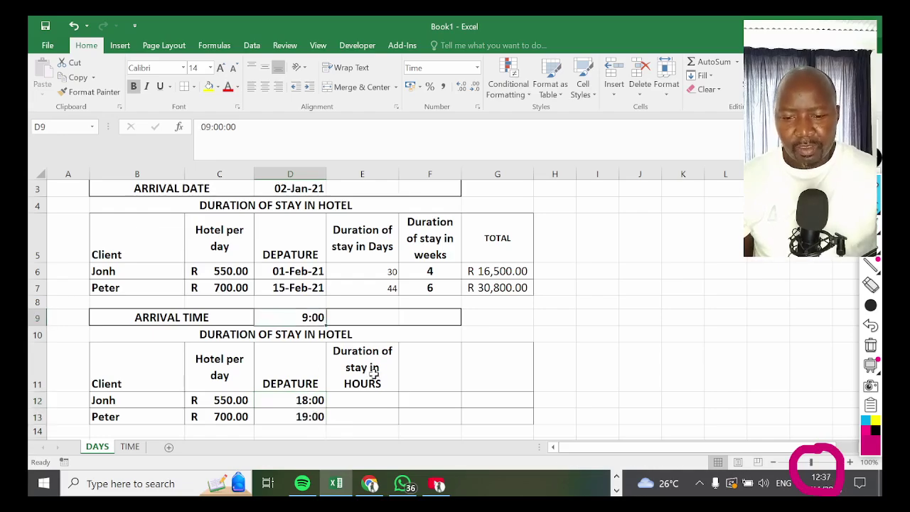
left_click_drag(373, 399, 373, 415)
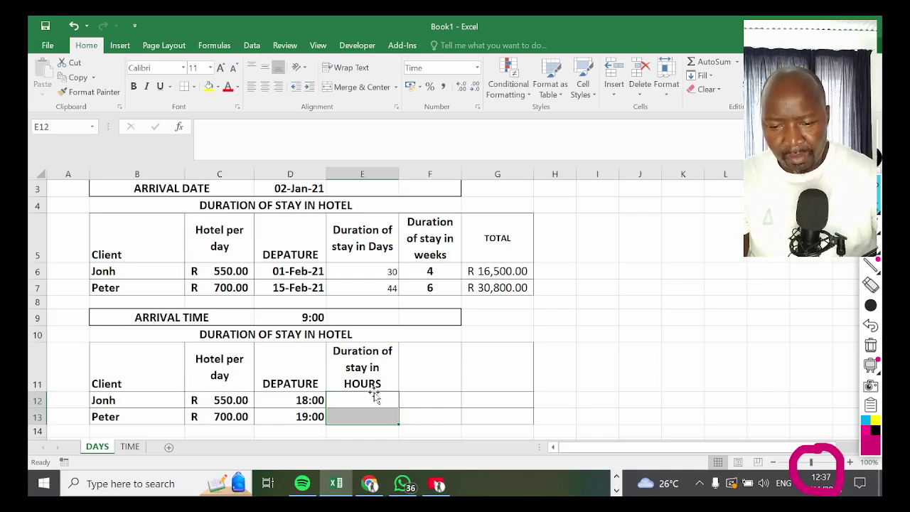
left_click(366, 400)
type("=")
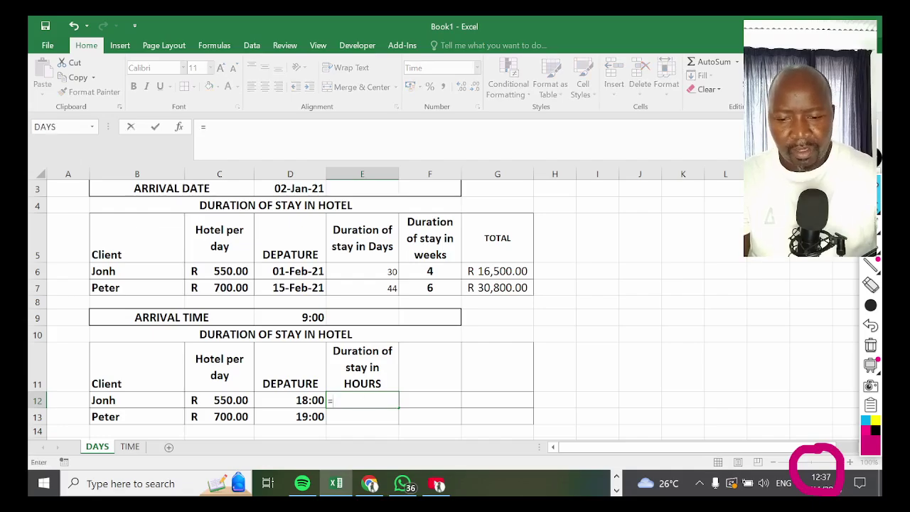
left_click(310, 401)
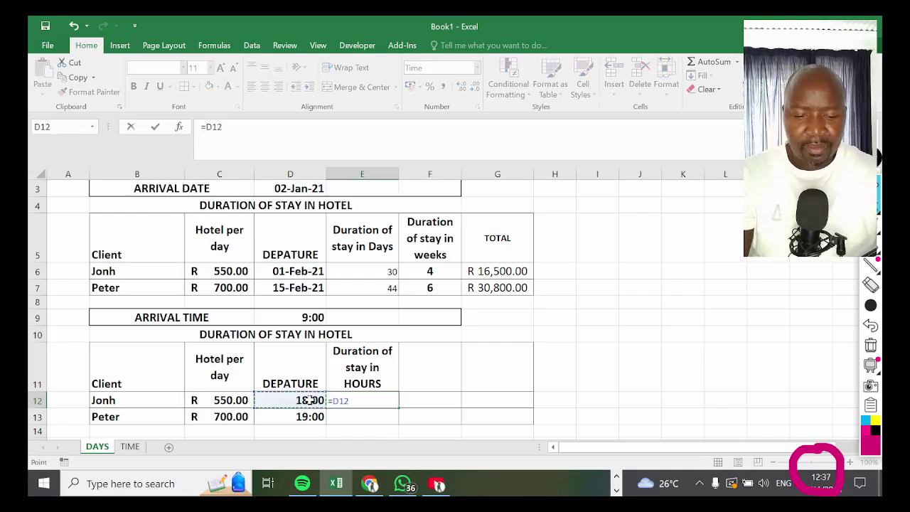
type("-")
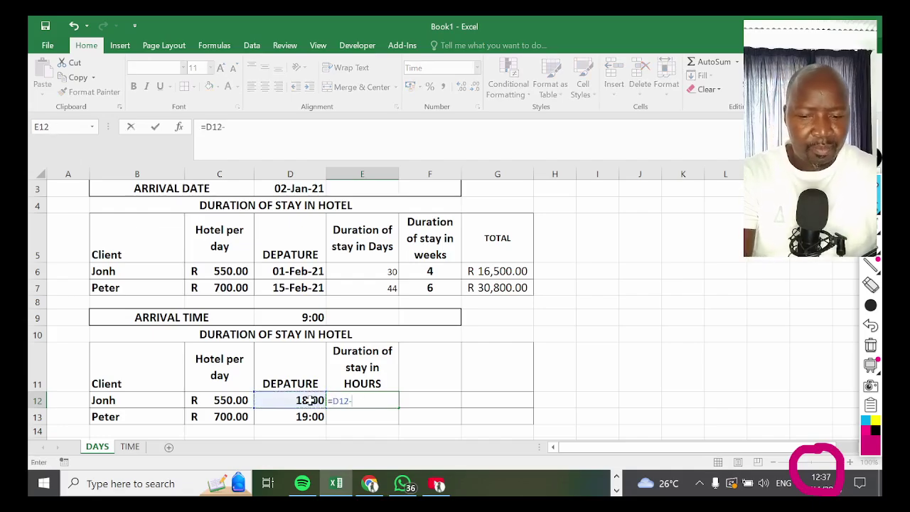
left_click(310, 317)
key("Return")
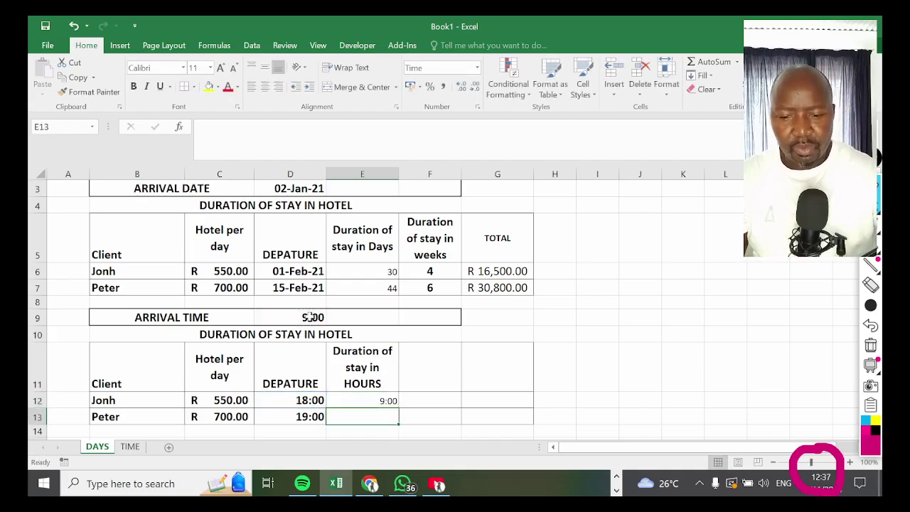
Copy the hours formula to E13 and set both to General, showing 0.375 and 0.791666667
left_click(353, 402)
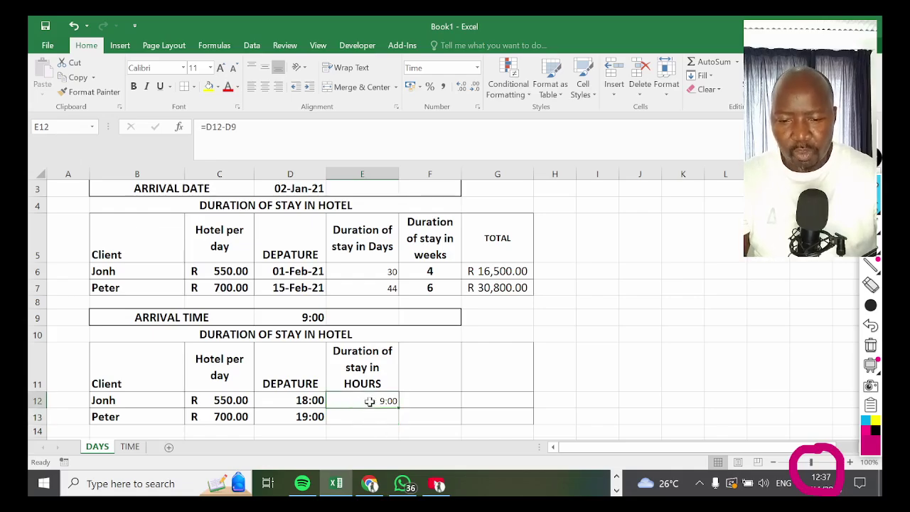
left_click_drag(399, 407, 370, 416)
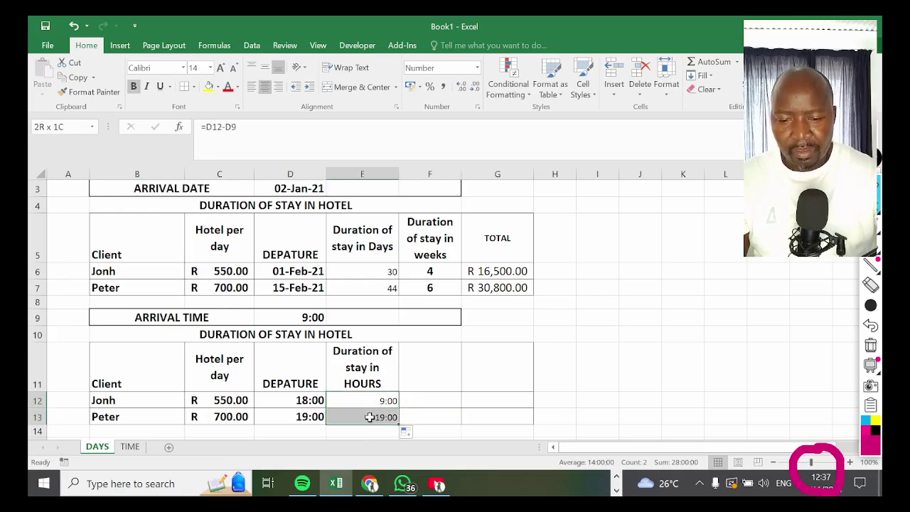
left_click(477, 68)
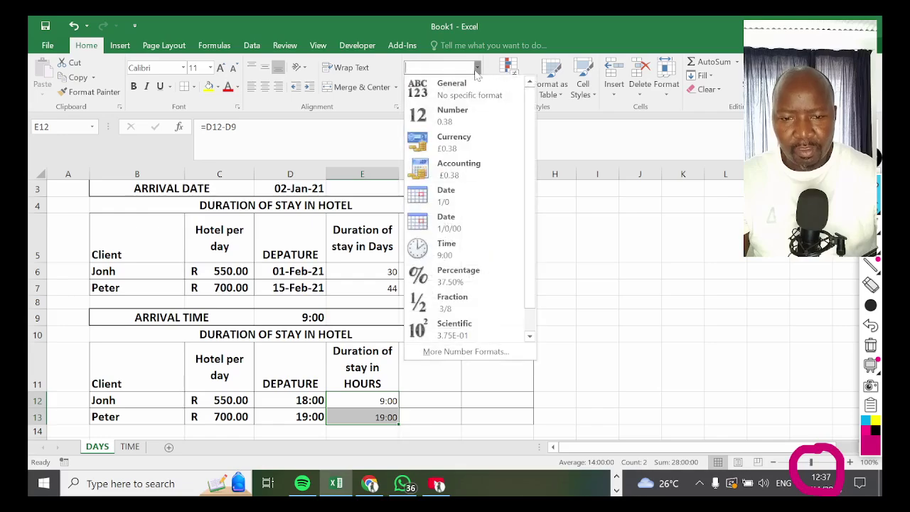
left_click(453, 88)
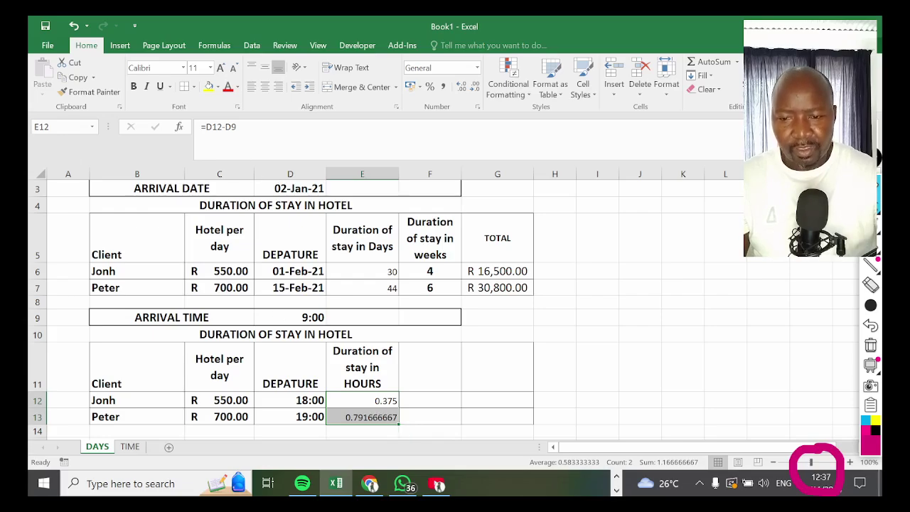
left_click(206, 127)
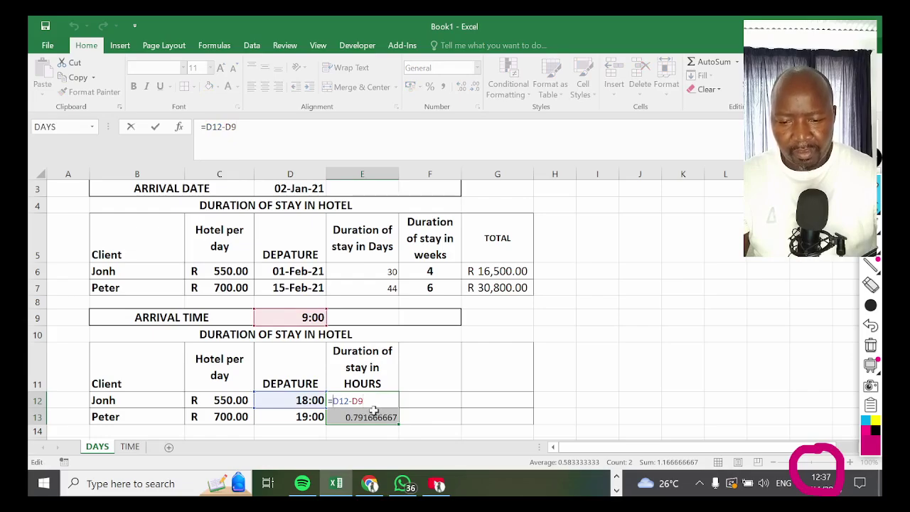
Change E12 to =(D12-D9)*24 and copy it to E13, giving 9 and 19 hours
type("(")
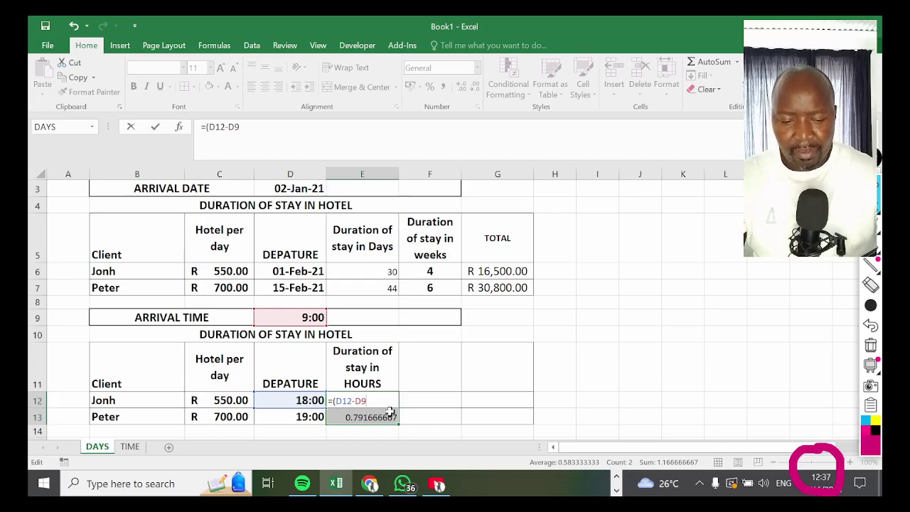
type(")")
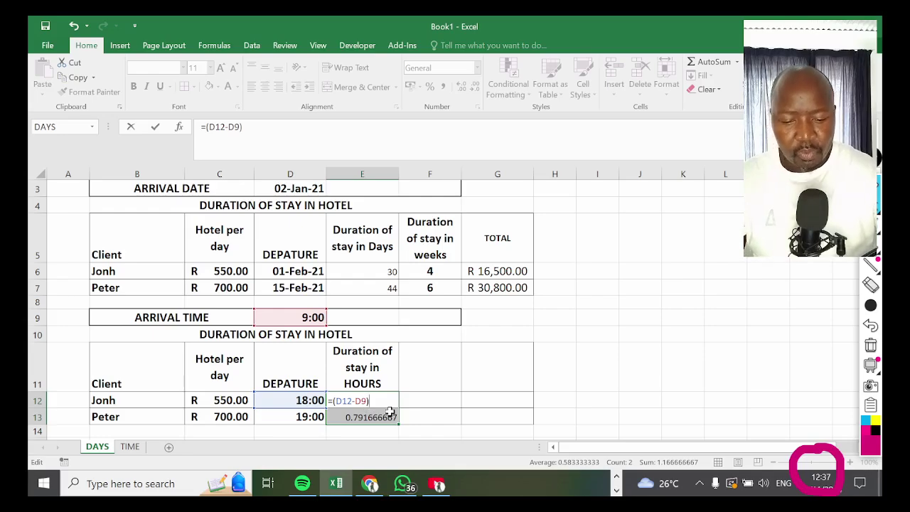
type("*")
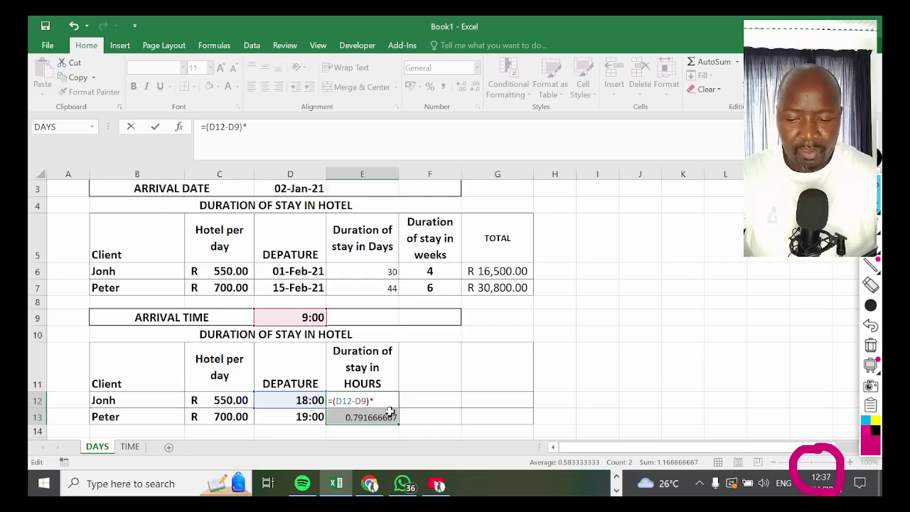
key("Return")
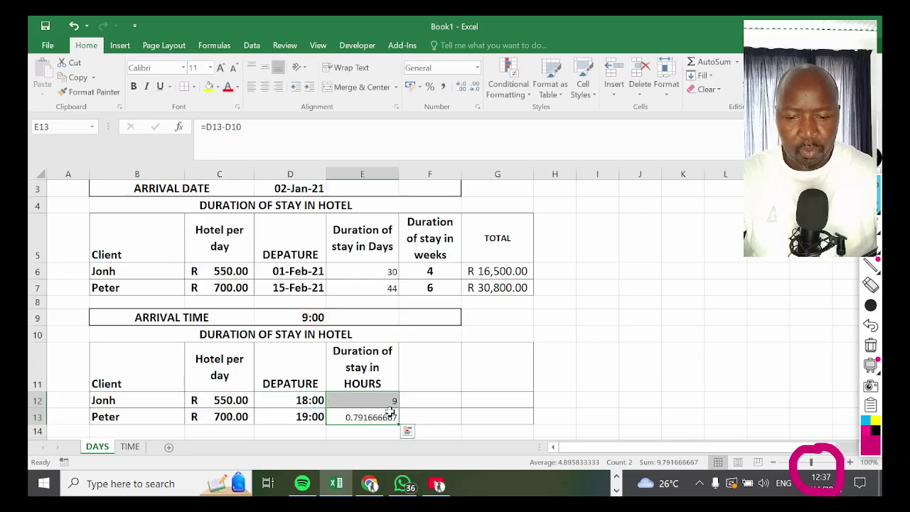
left_click(346, 402)
left_click_drag(399, 409, 400, 423)
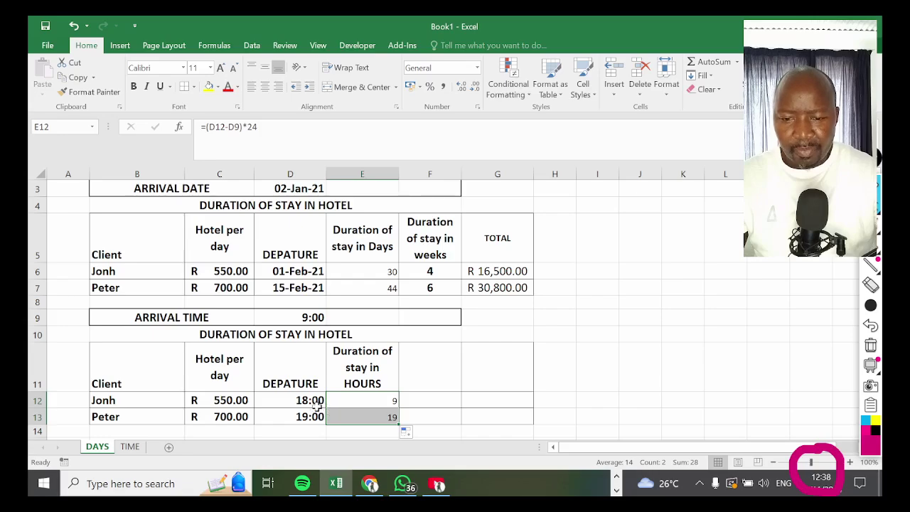
left_click(304, 316)
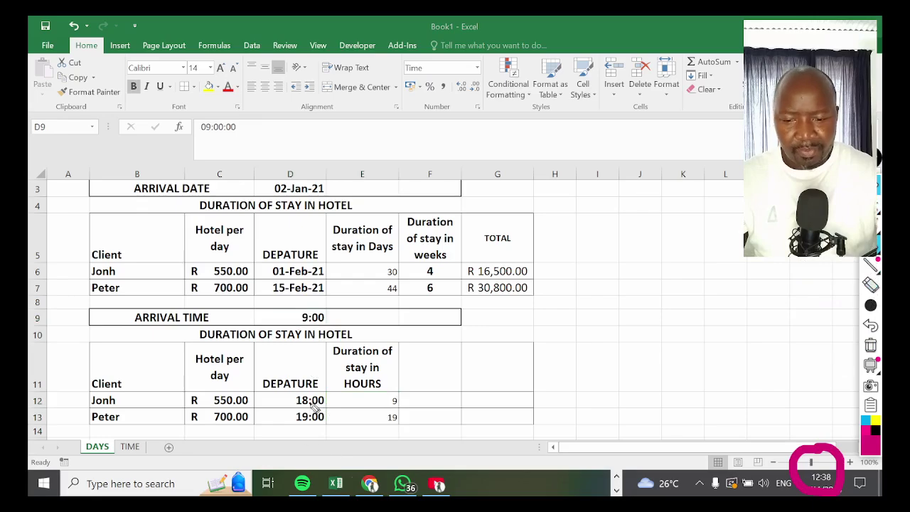
mouse_move(322, 380)
left_mouse_down()
mouse_move(255, 377)
mouse_move(325, 432)
mouse_move(326, 374)
left_mouse_up()
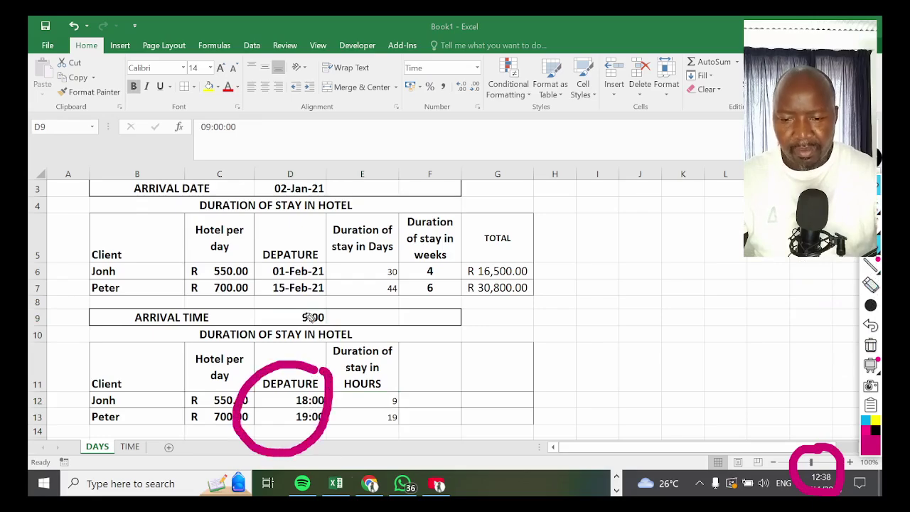
mouse_move(315, 290)
left_mouse_down()
mouse_move(270, 317)
mouse_move(326, 335)
mouse_move(315, 287)
left_mouse_up()
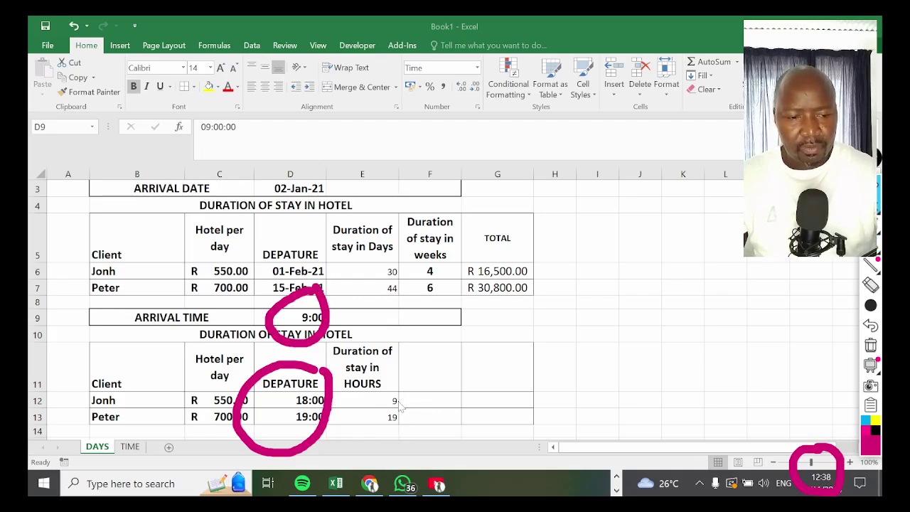
key("F2")
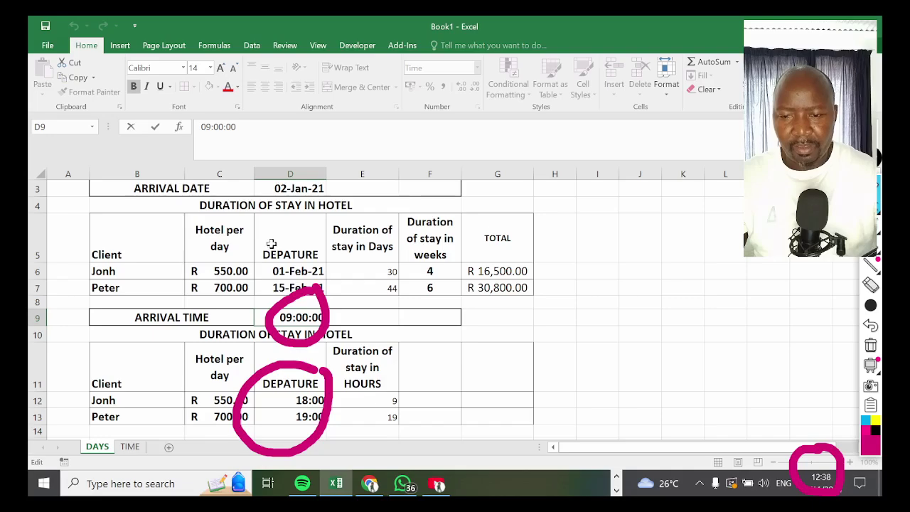
double_click(372, 399)
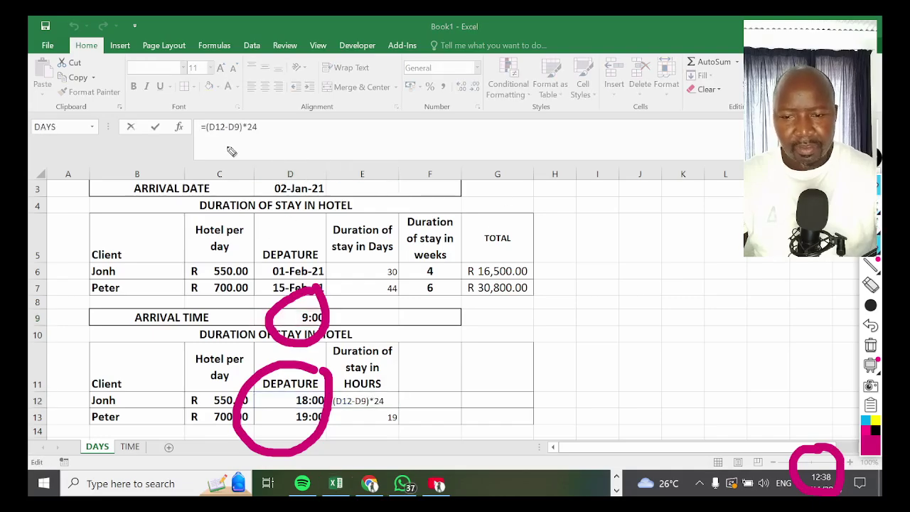
left_click_drag(201, 136, 249, 141)
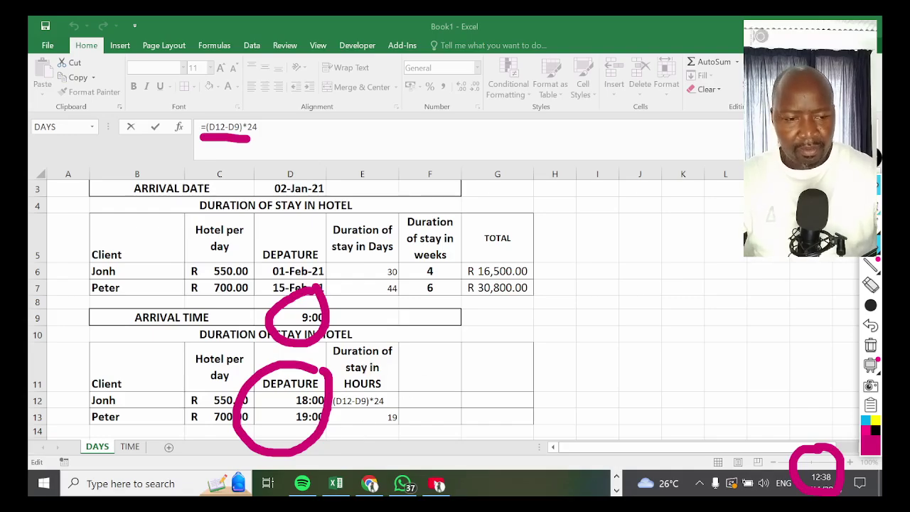
double_click(370, 400)
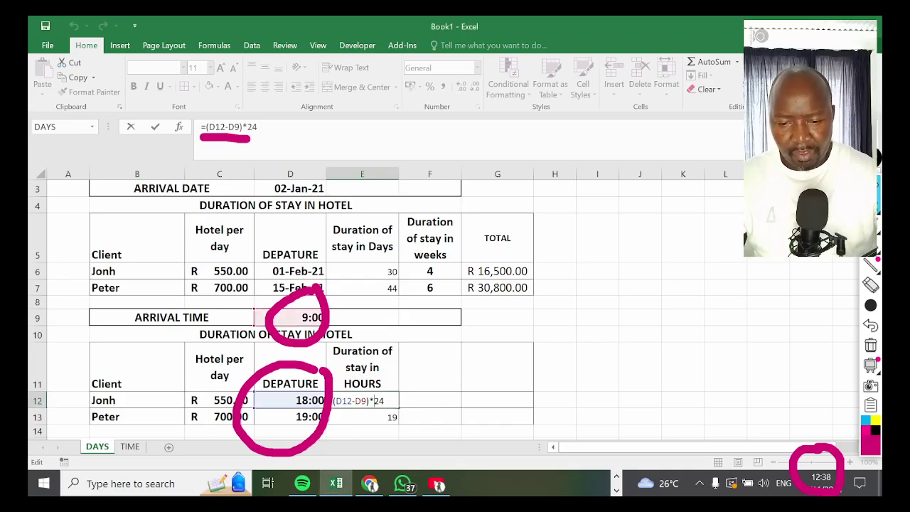
left_click(422, 397)
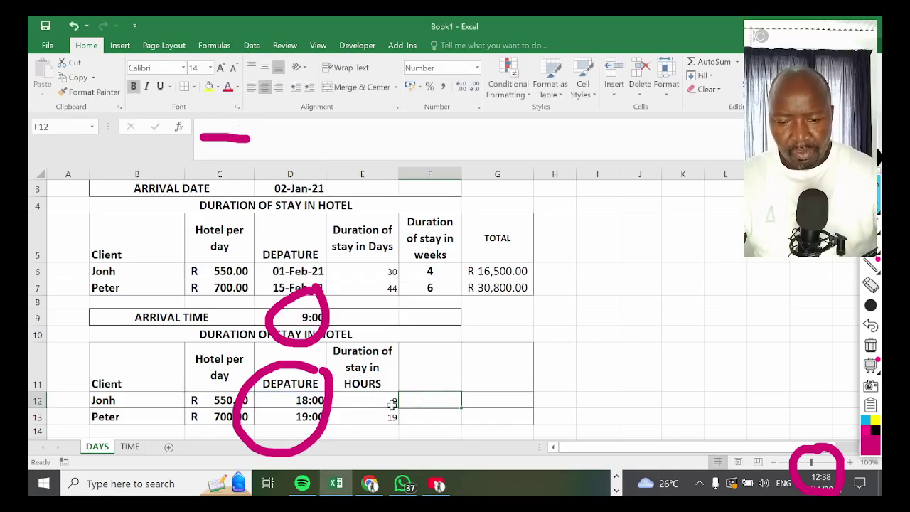
left_click_drag(391, 403, 393, 416)
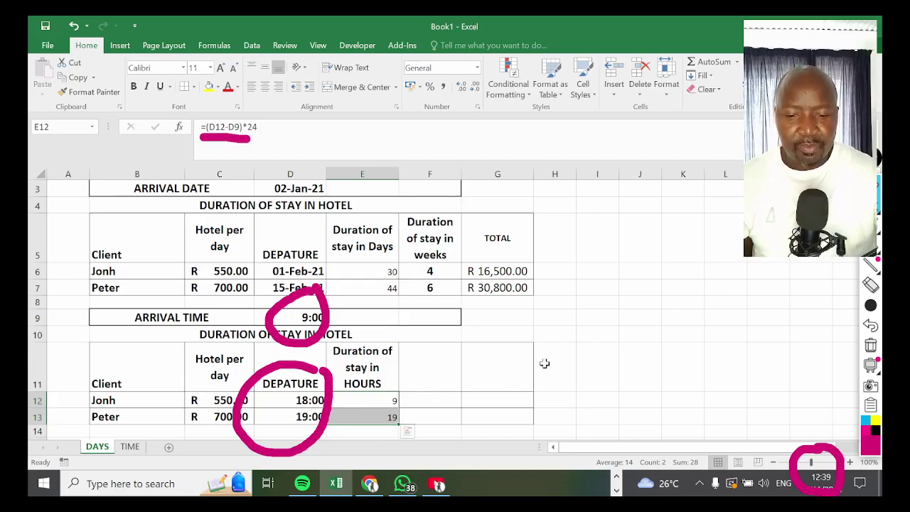
left_click_drag(502, 271, 503, 283)
right_click(505, 284)
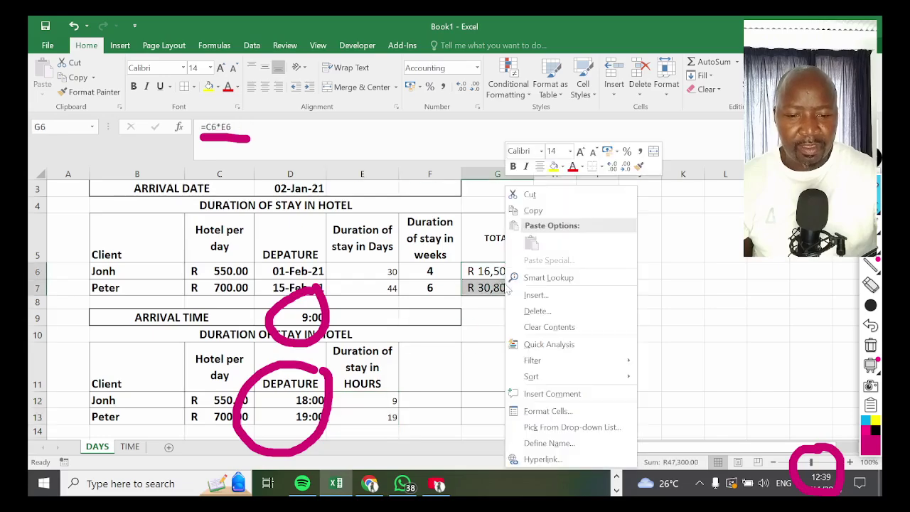
left_click(545, 412)
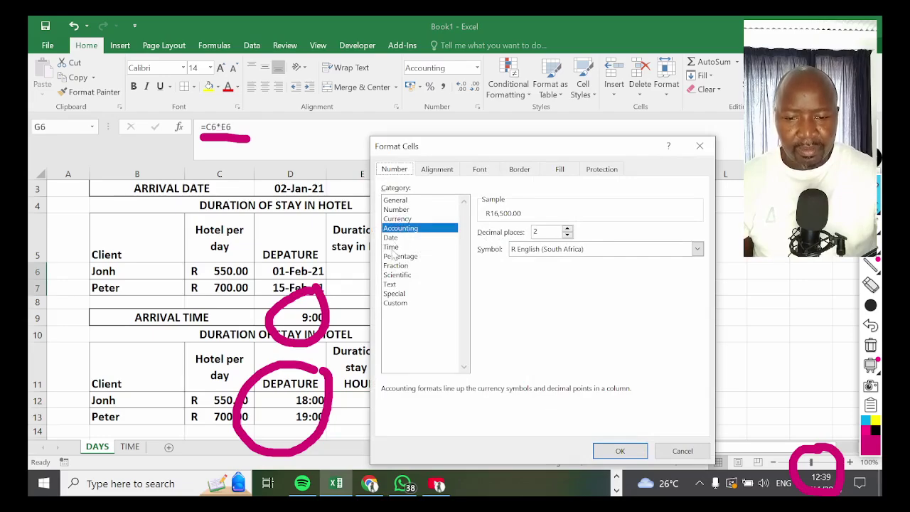
left_click(700, 146)
left_click(569, 269)
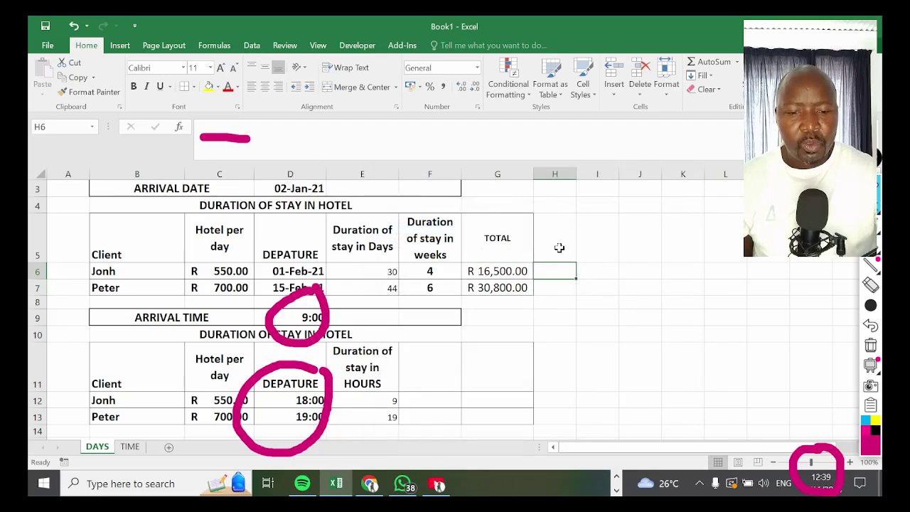
Give H6:H7 the Percentage number format through Format Cells
left_click(558, 250)
left_click_drag(550, 272, 553, 285)
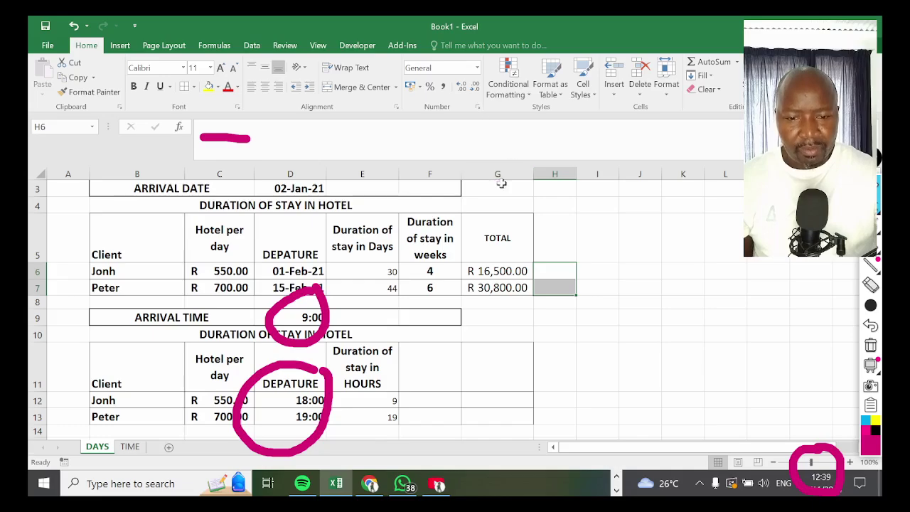
right_click(553, 272)
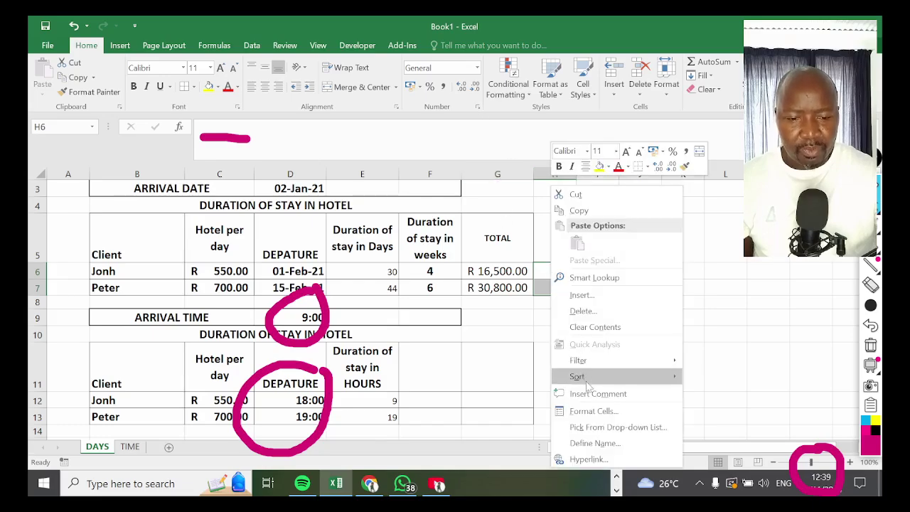
left_click(593, 411)
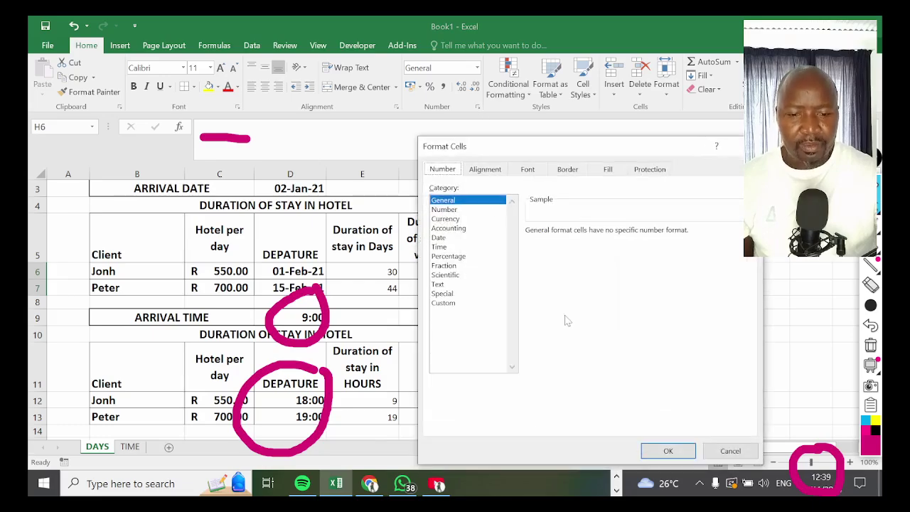
left_click(451, 257)
left_click(669, 451)
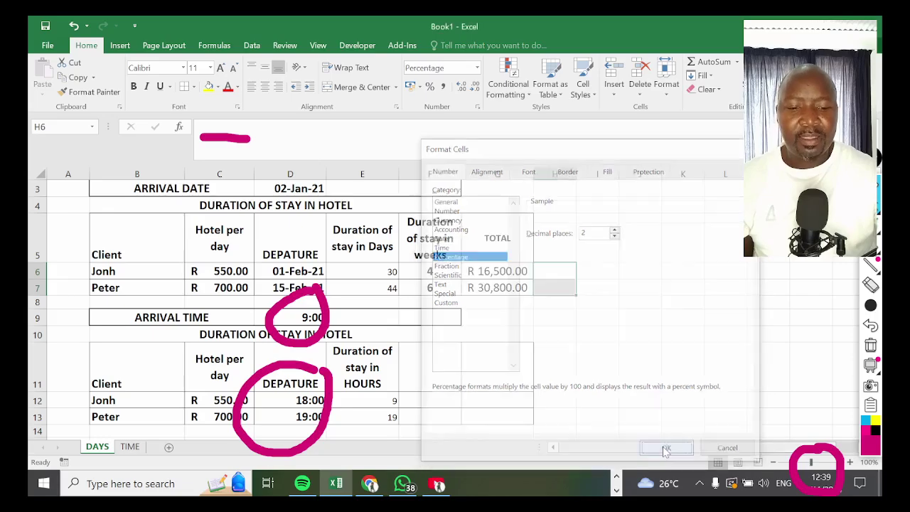
left_click(558, 273)
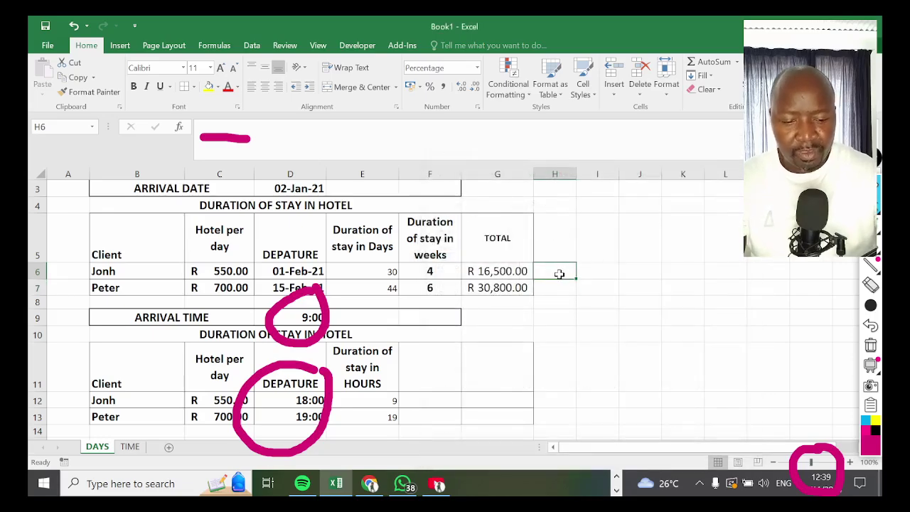
type("=")
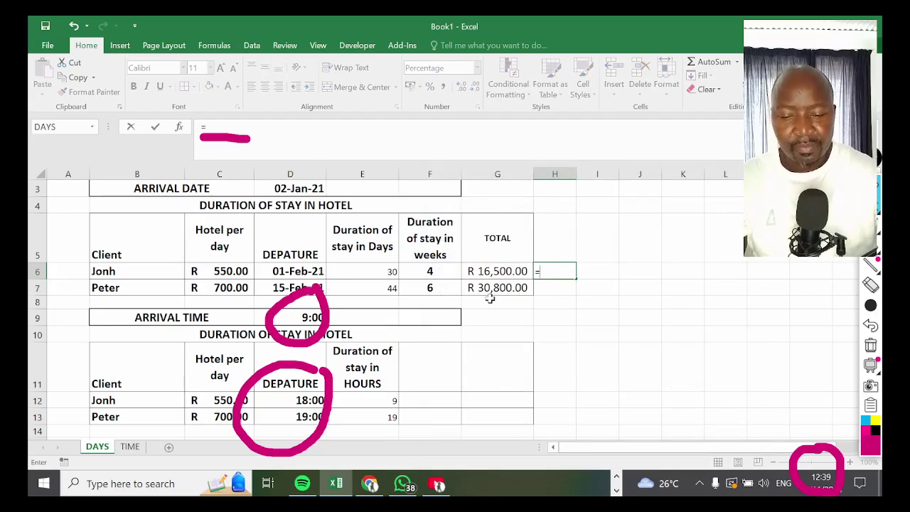
Enter =F6/E6 in H6 and copy it to H7, both showing 14.29%
left_click(430, 271)
type("/")
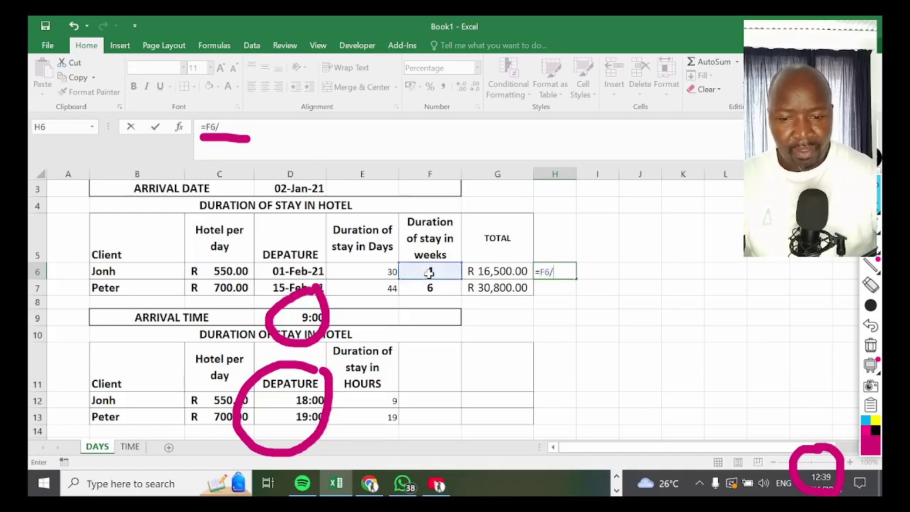
left_click(372, 273)
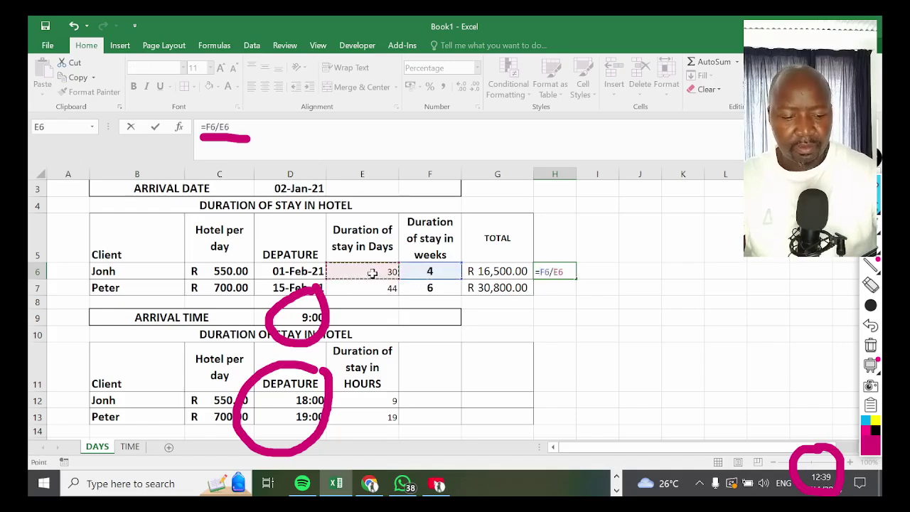
key("Return")
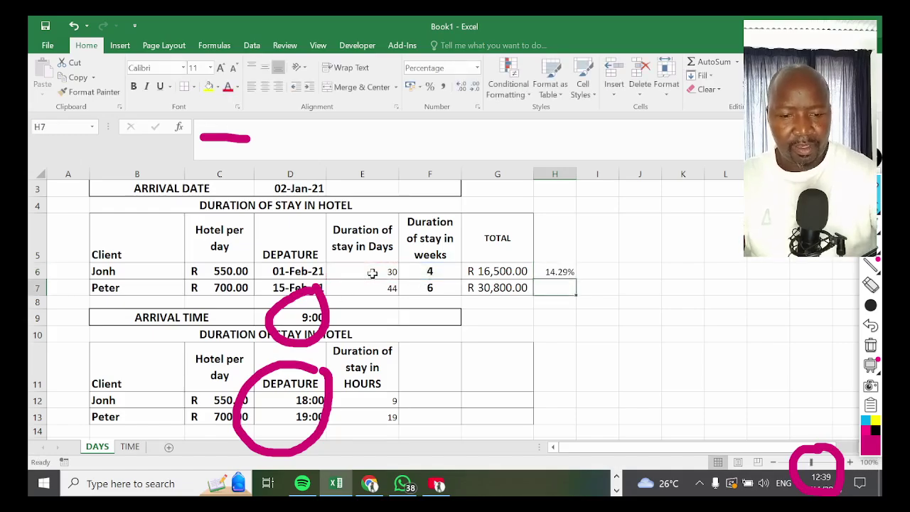
left_click(569, 272)
left_click_drag(578, 279, 579, 296)
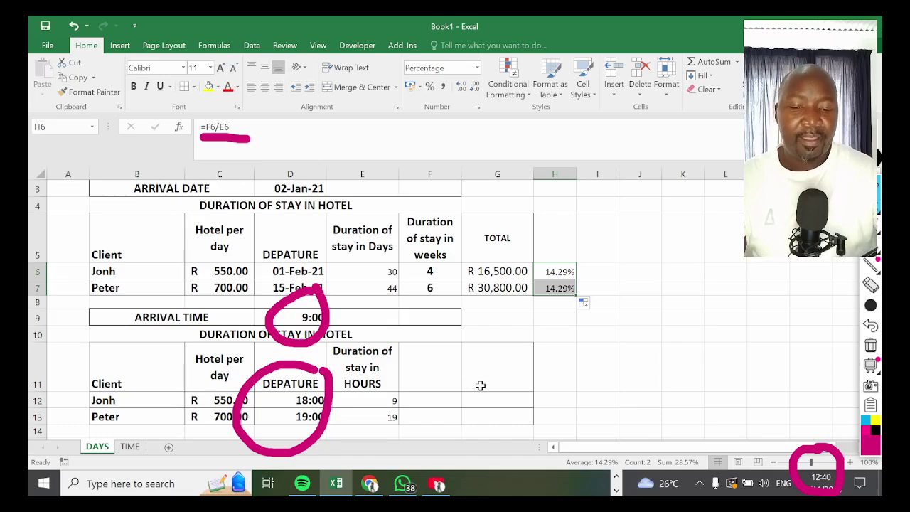
left_click(436, 224)
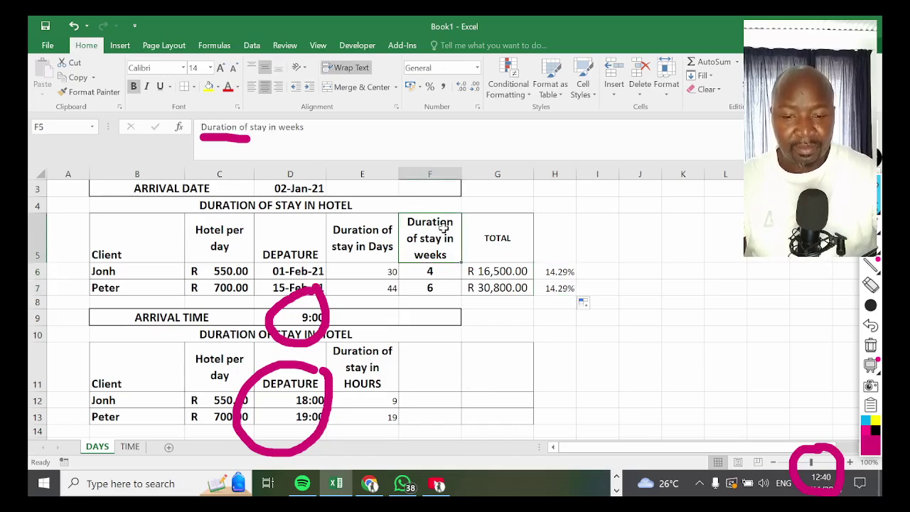